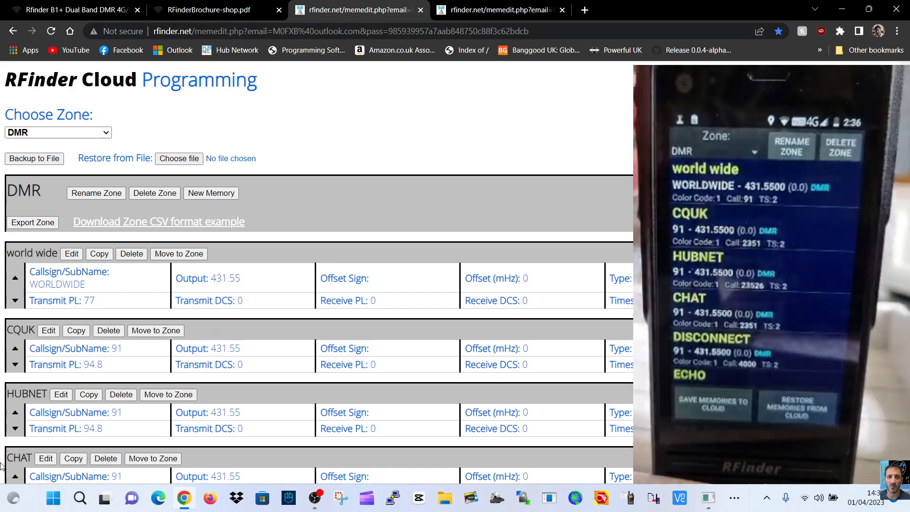
pyautogui.press('F5')
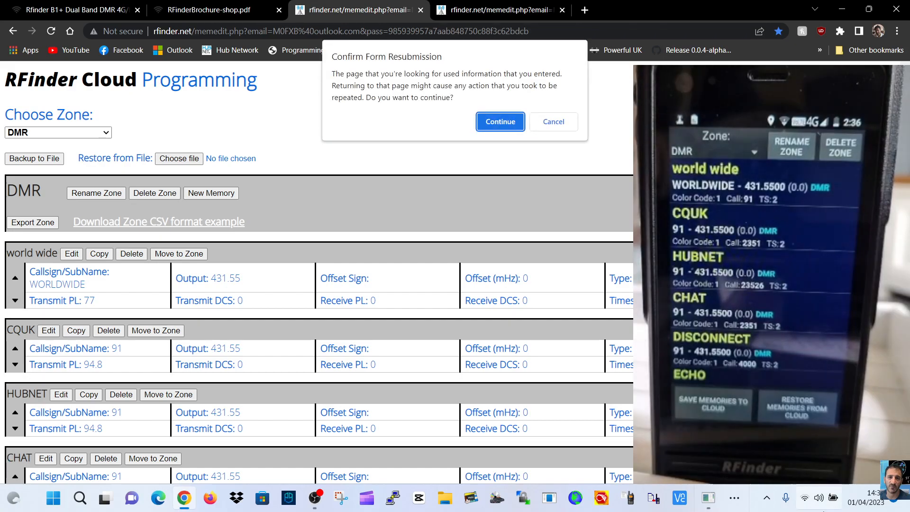
pyautogui.click(555, 122)
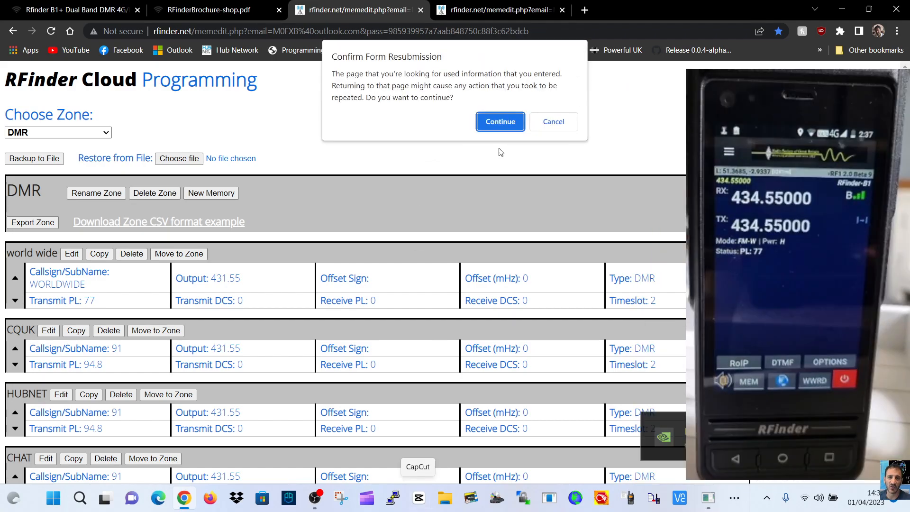
pyautogui.click(552, 123)
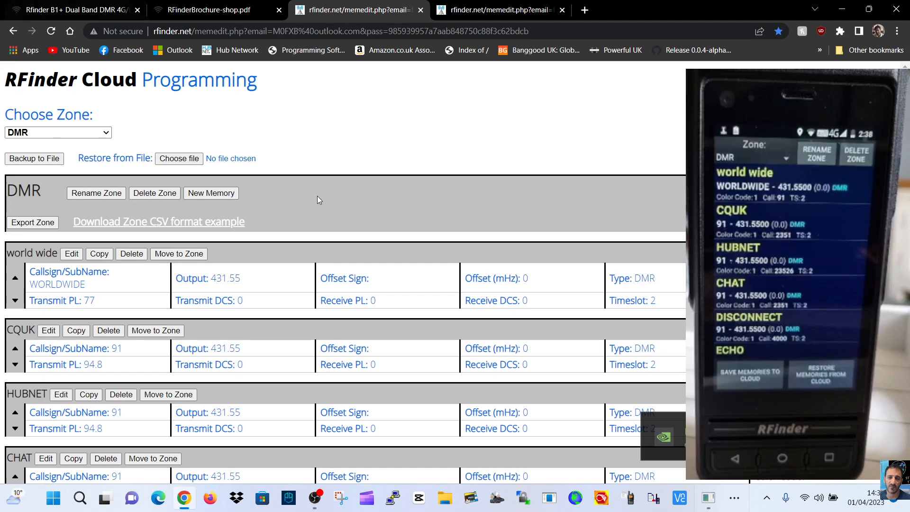
# Review the DMR zone's memories and the zone list open in the second browser tab, including the gb3wr zone.
pyautogui.scroll(-5, 544, 284)
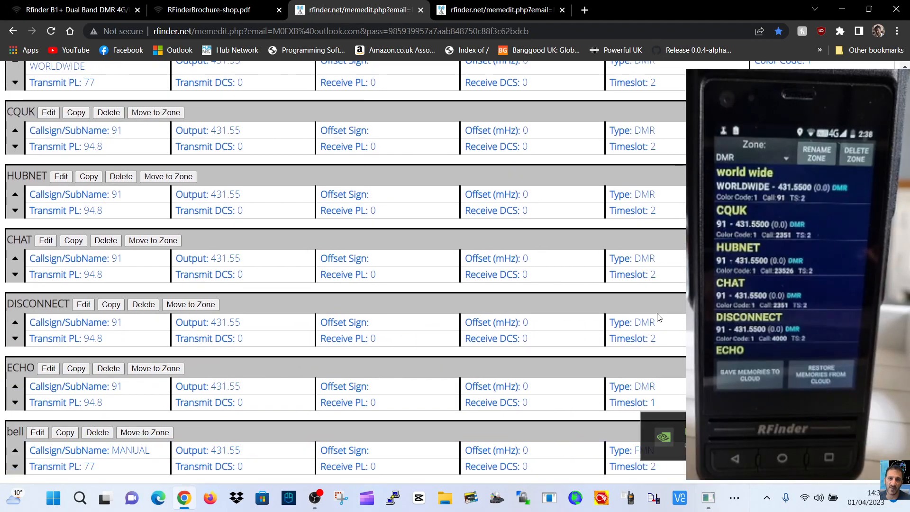
pyautogui.scroll(5, 648, 313)
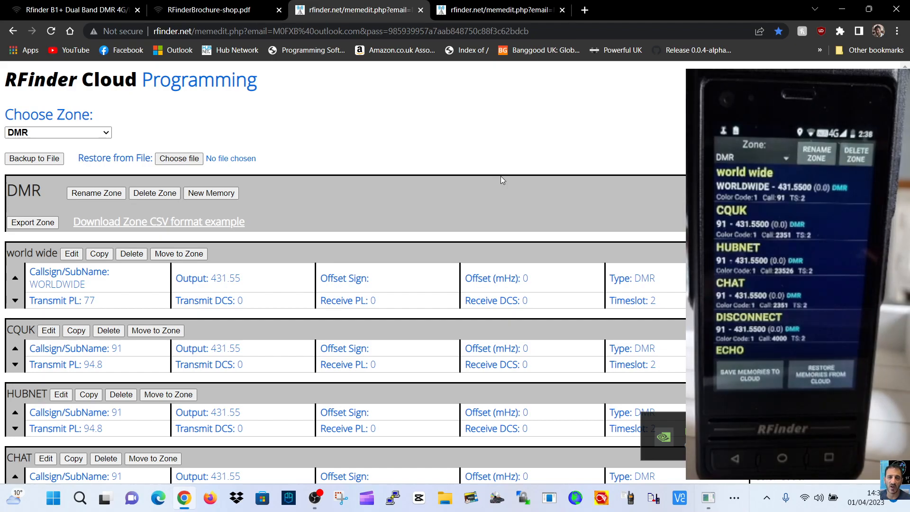
pyautogui.click(495, 10)
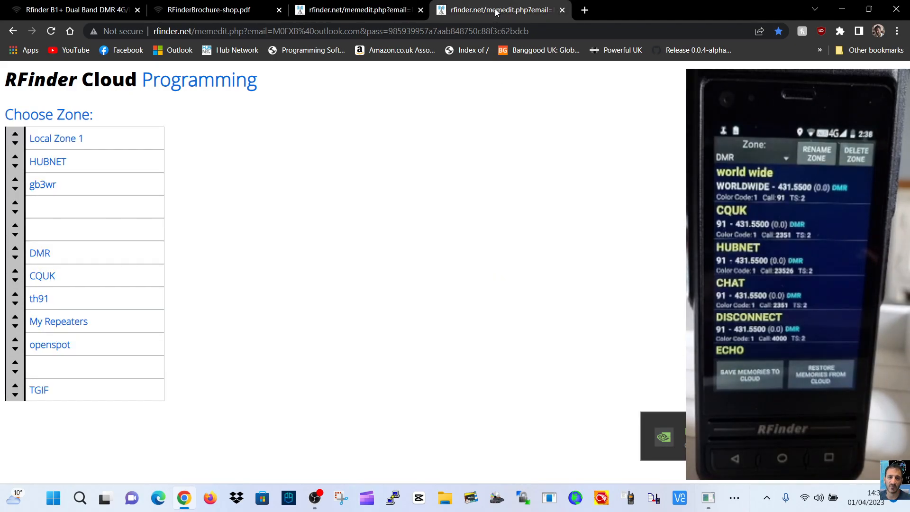
pyautogui.click(355, 18)
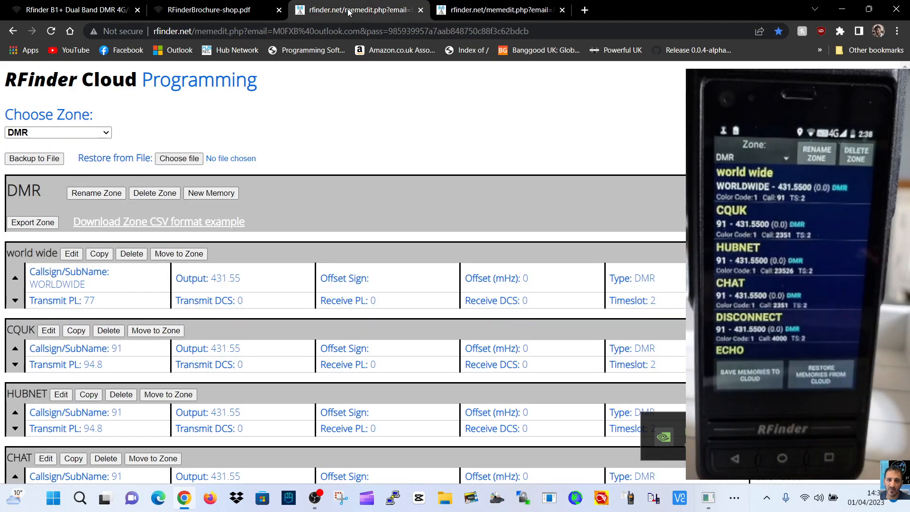
pyautogui.click(475, 14)
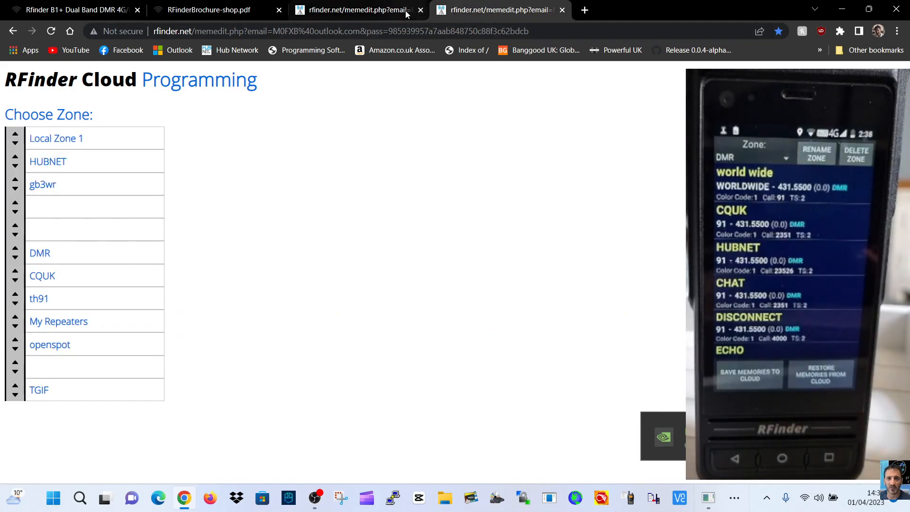
pyautogui.click(374, 12)
pyautogui.click(435, 12)
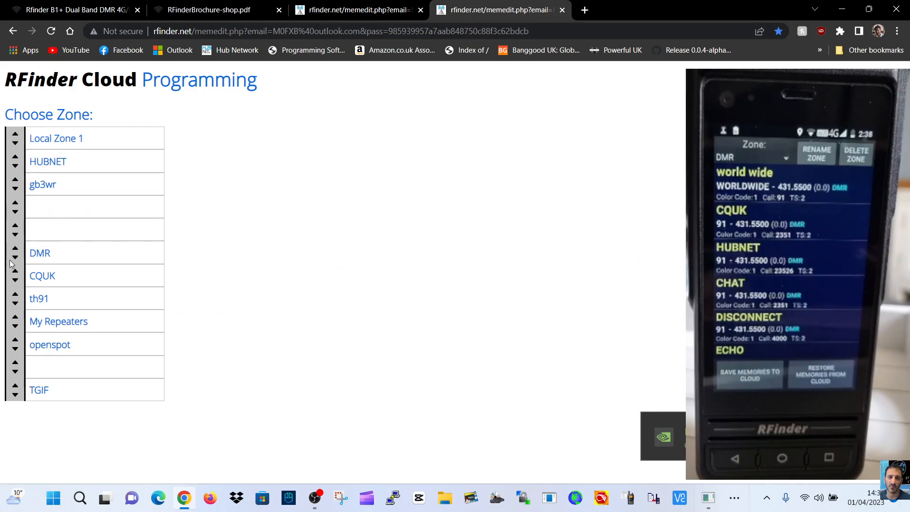
pyautogui.click(50, 186)
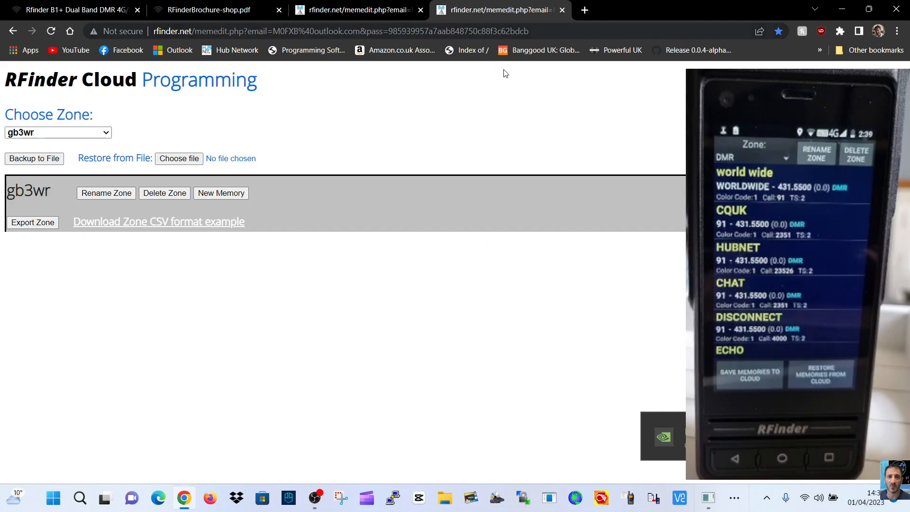
pyautogui.click(359, 10)
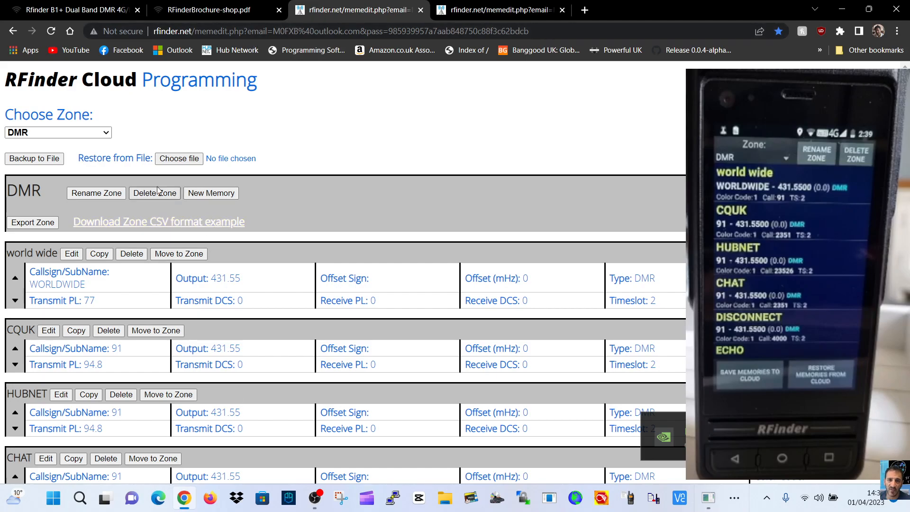
# Examine the selectable zones and zone creation options, then look over the DMR zone's memories.
pyautogui.click(106, 134)
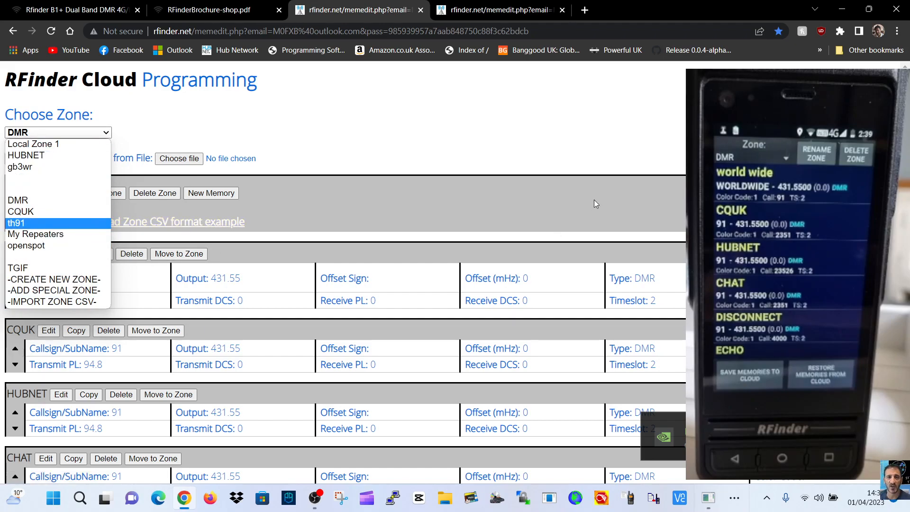
pyautogui.click(356, 209)
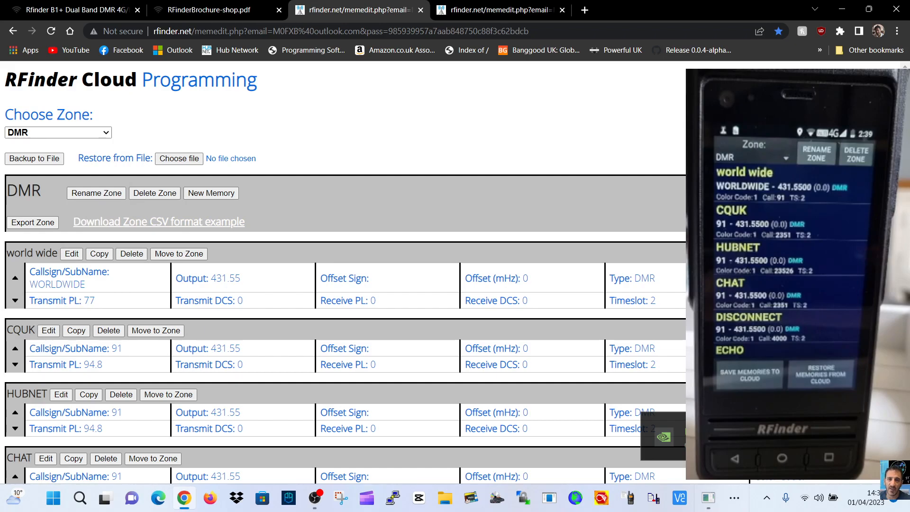
pyautogui.scroll(-4, 284, 365)
pyautogui.scroll(4, 328, 368)
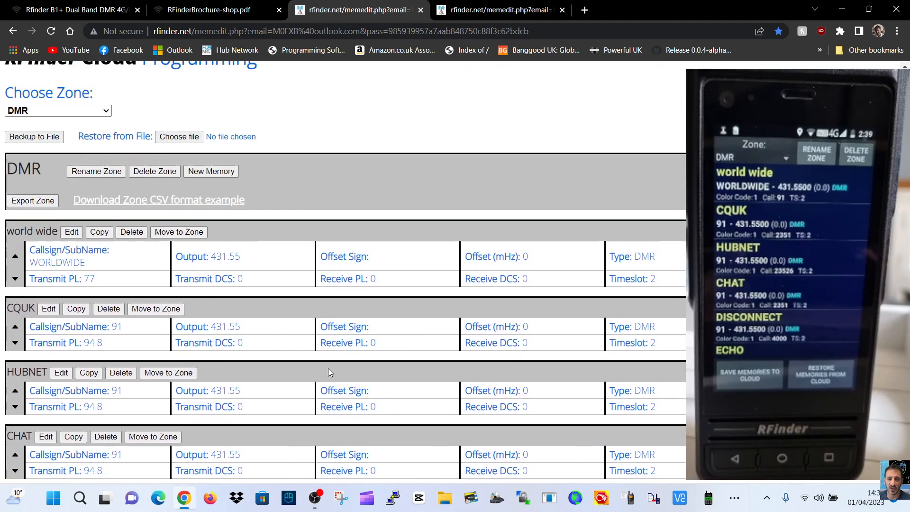
# Edit the CQUK memory in the DMR zone and replace its Callsign/SubName with CQUK.
pyautogui.scroll(-1, 397, 356)
pyautogui.scroll(-1, 397, 356)
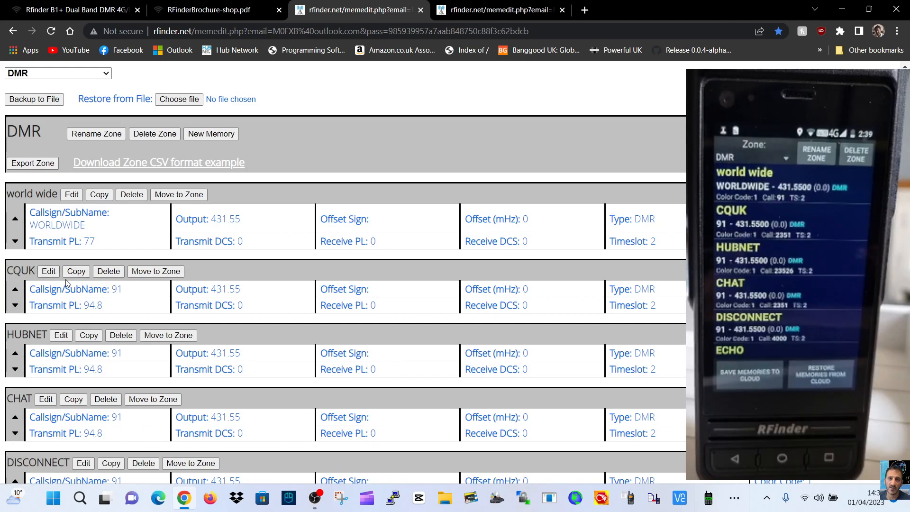
pyautogui.click(48, 272)
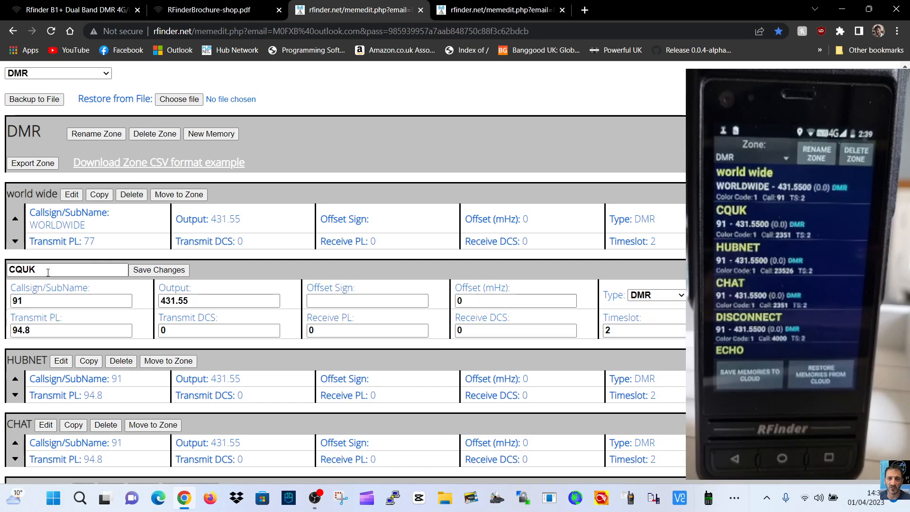
pyautogui.click(49, 301)
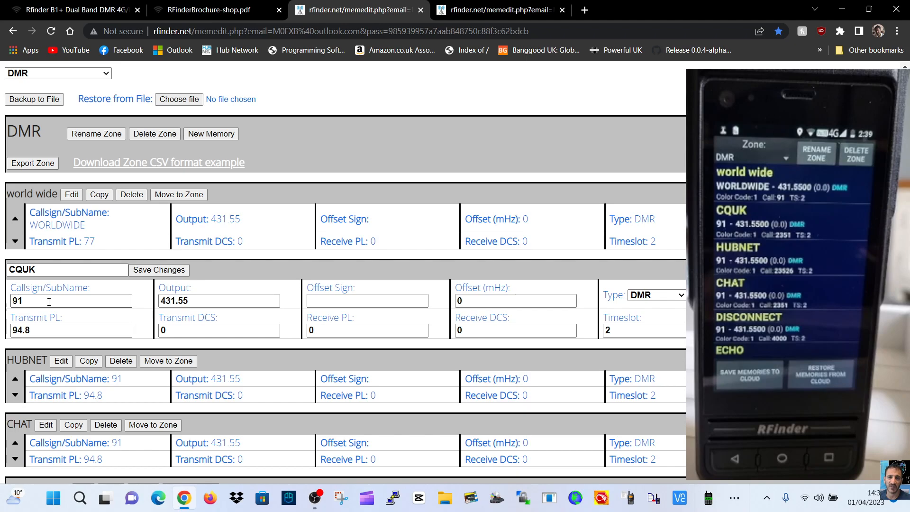
pyautogui.click(48, 301)
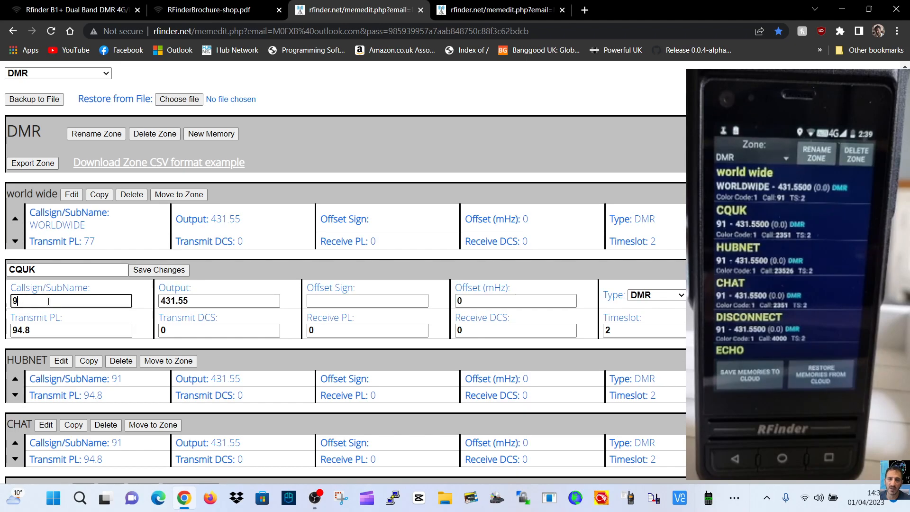
pyautogui.press('capslock')
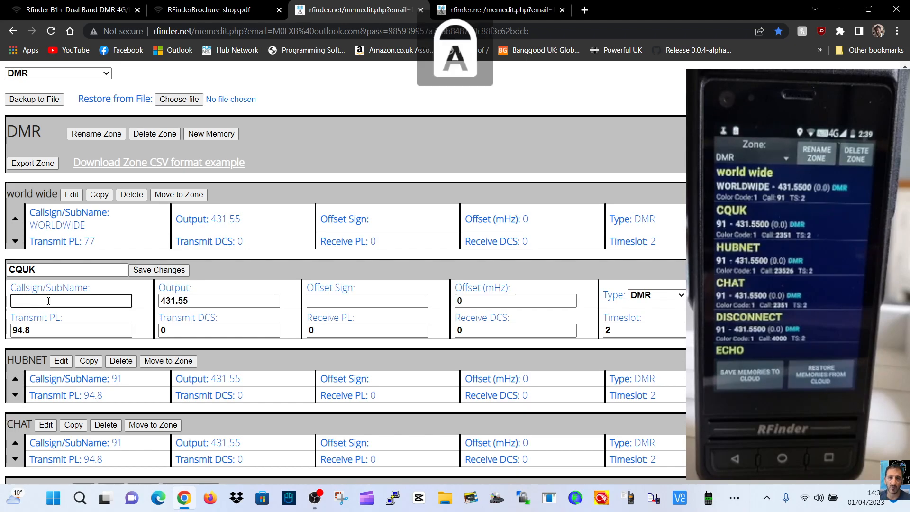
pyautogui.write('D')
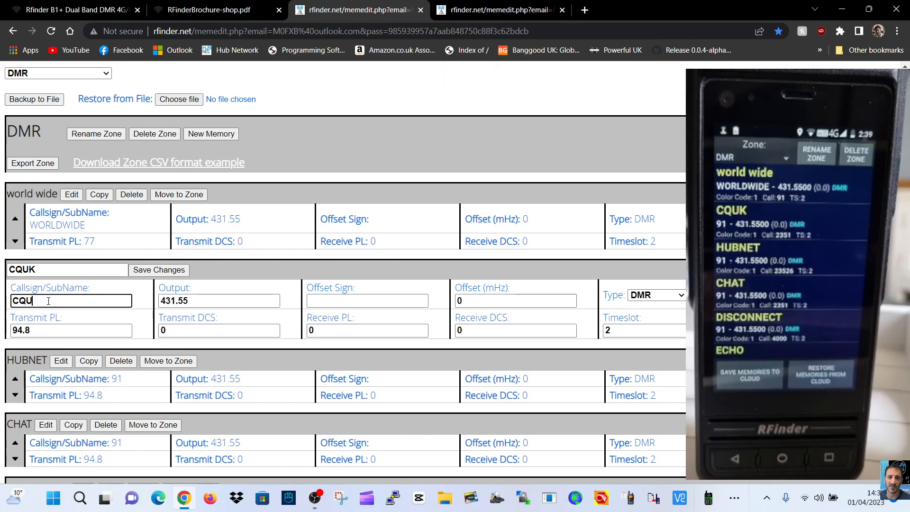
# Set the CQUK memory's output frequency to 431.550 with DMR as the type, and save the changes.
pyautogui.click(193, 303)
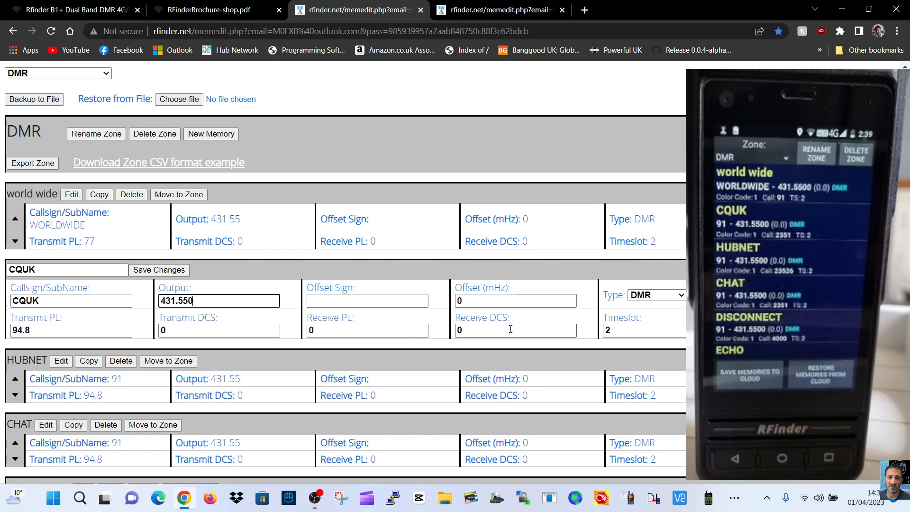
pyautogui.click(681, 296)
pyautogui.click(680, 297)
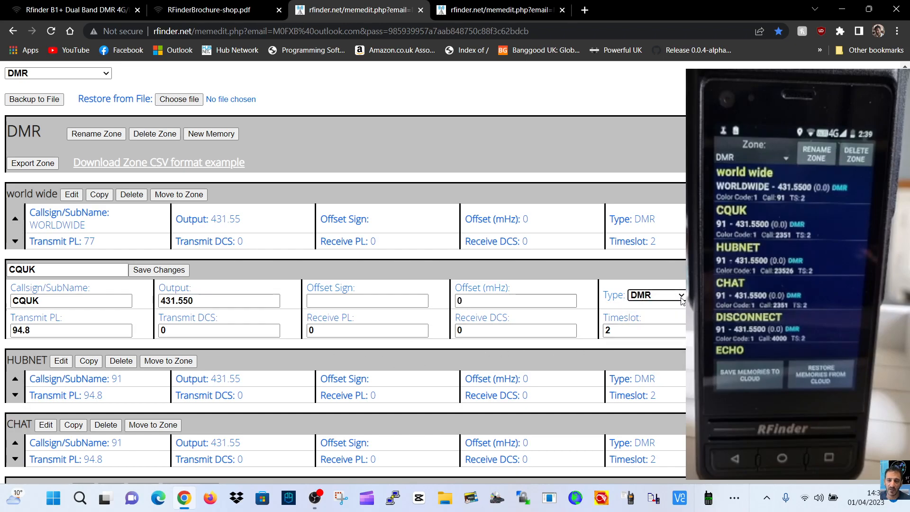
pyautogui.click(680, 297)
pyautogui.click(680, 297)
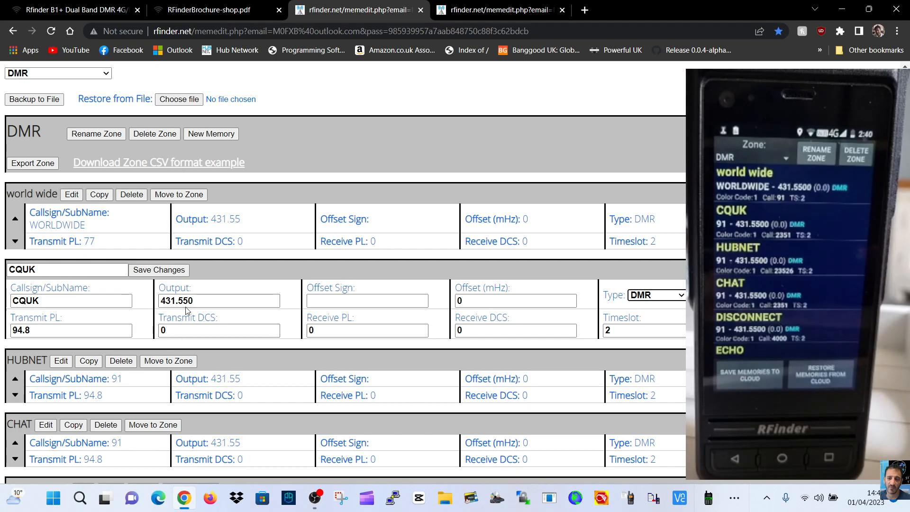
pyautogui.scroll(-1, 184, 310)
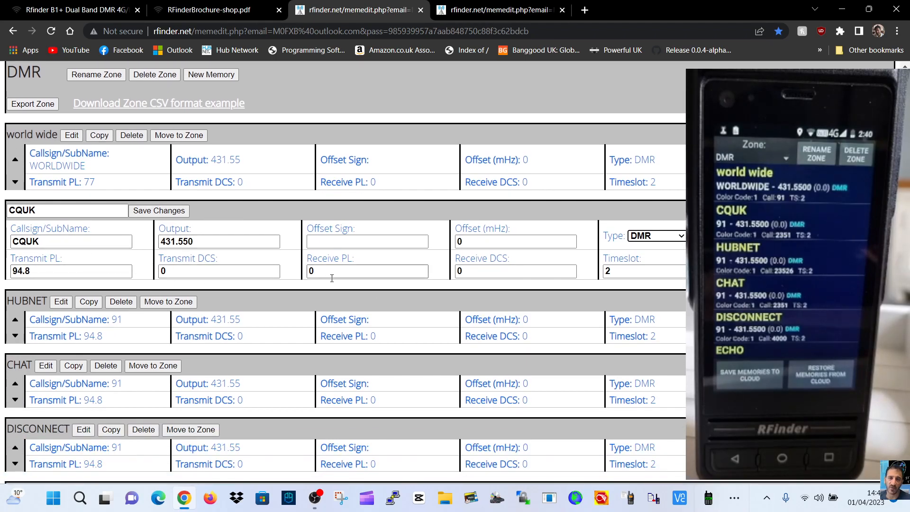
pyautogui.click(144, 215)
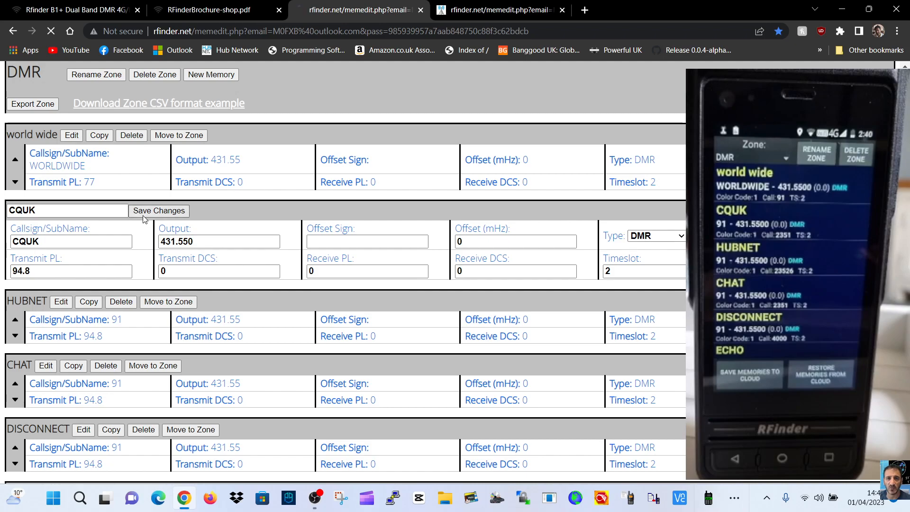
# Create a new memory named TG23526 in the DMR zone.
pyautogui.scroll(-1, 419, 215)
pyautogui.scroll(1, 422, 219)
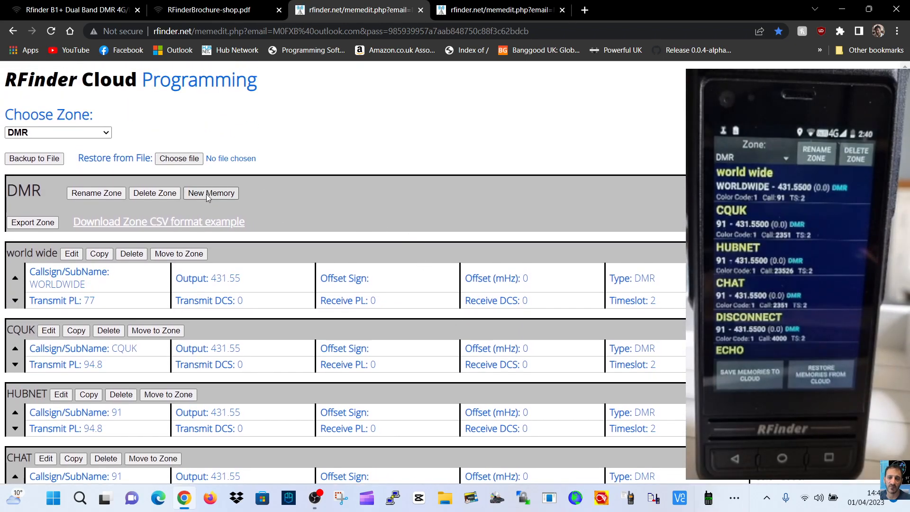
pyautogui.click(206, 194)
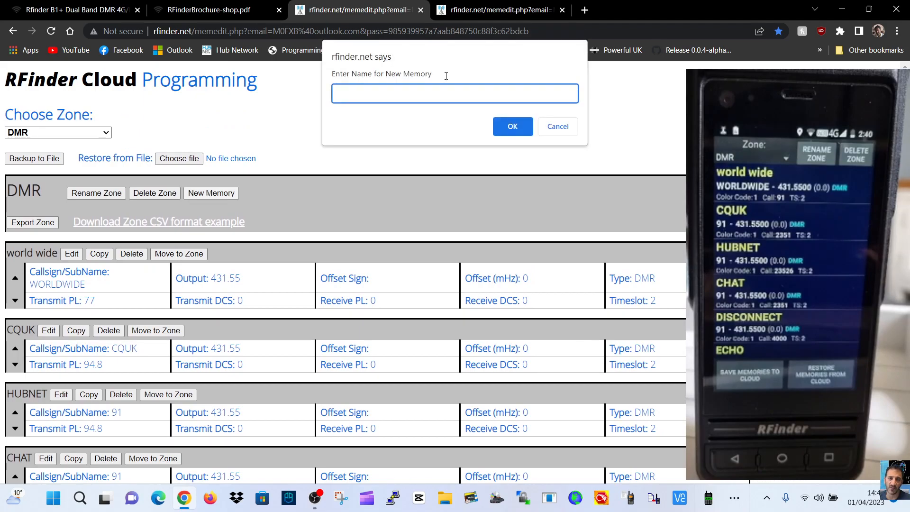
pyautogui.press('capslock')
pyautogui.write('t')
pyautogui.press('capslock')
pyautogui.press('BackSpace')
pyautogui.write('T')
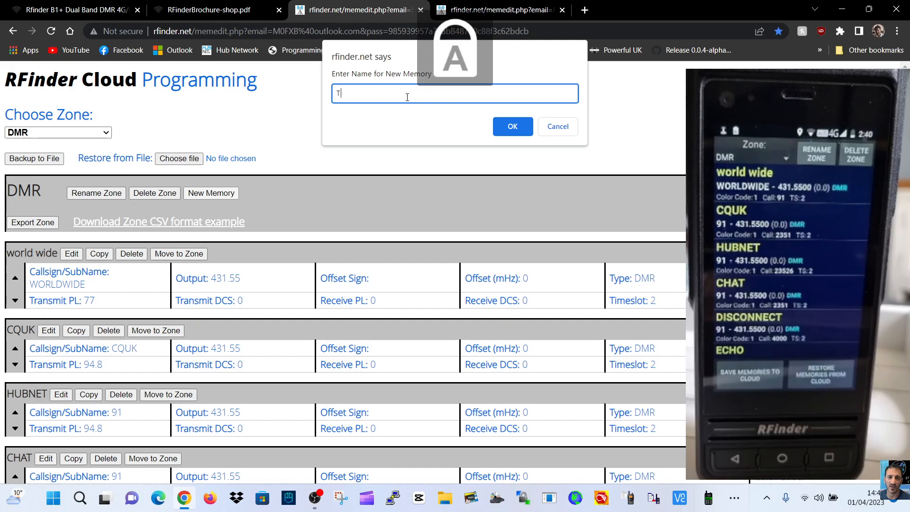
pyautogui.write('G')
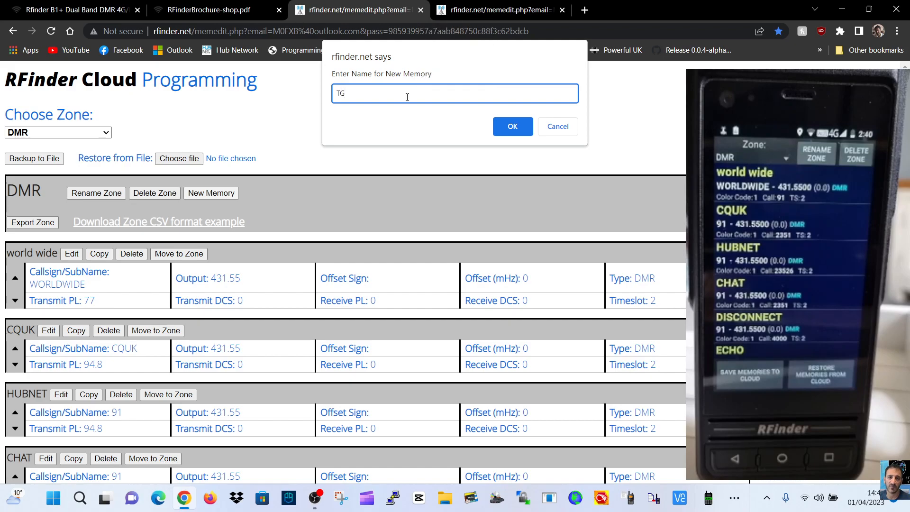
pyautogui.write('23526')
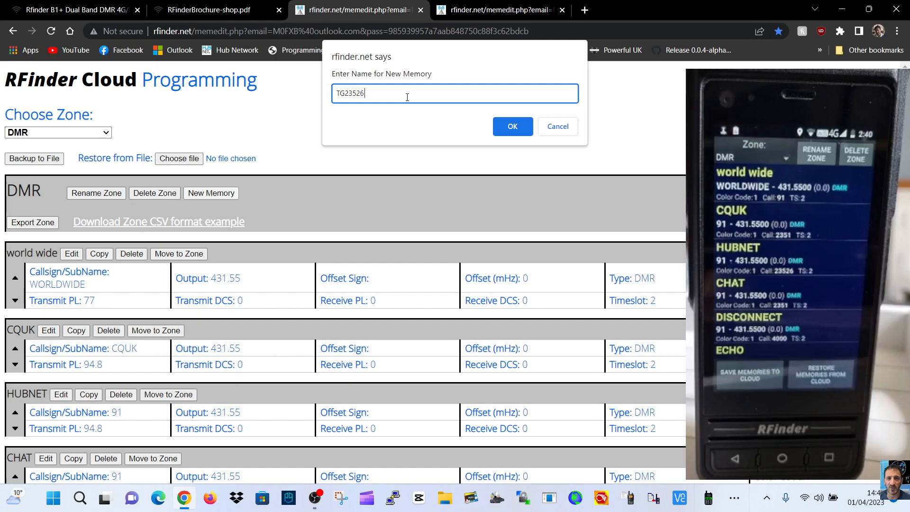
pyautogui.click(514, 127)
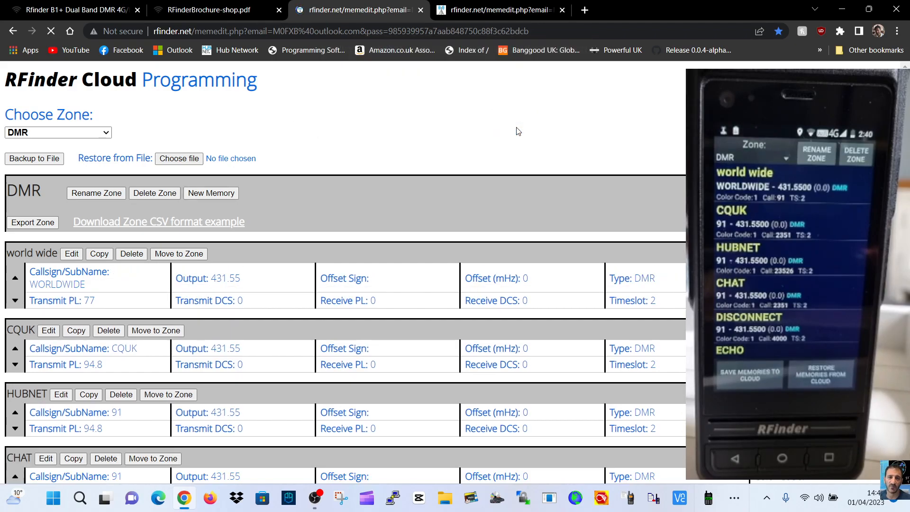
pyautogui.scroll(-5, 357, 316)
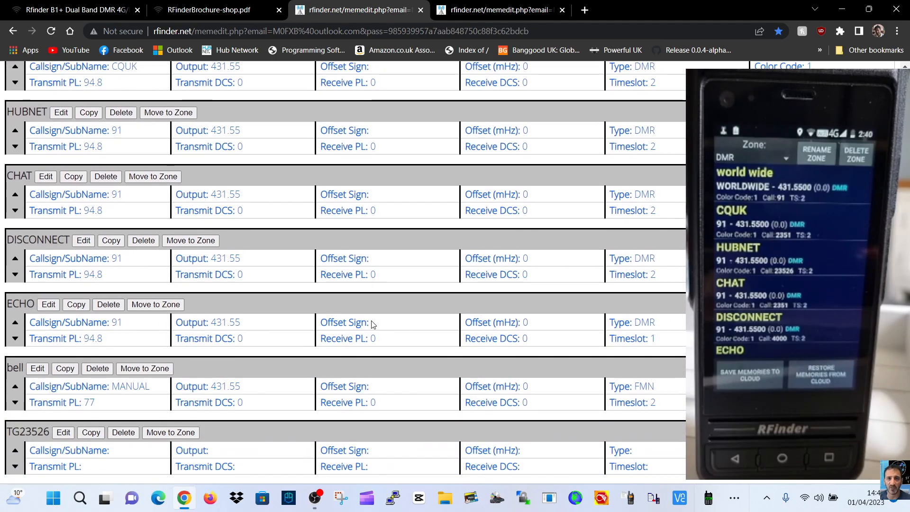
pyautogui.press('F5')
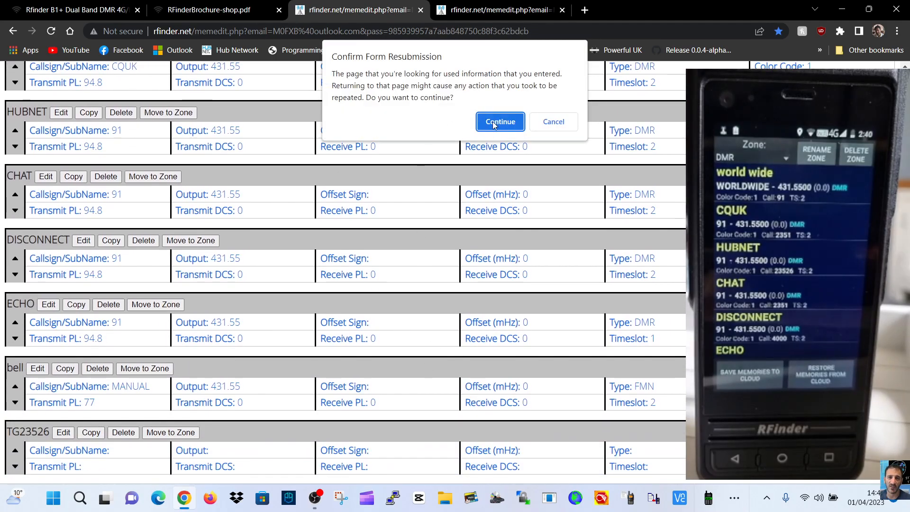
pyautogui.click(551, 122)
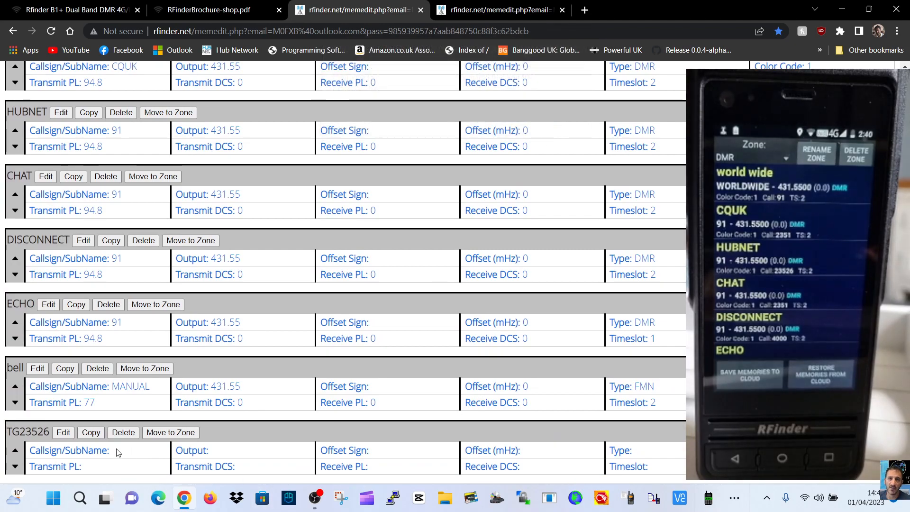
pyautogui.doubleClick(85, 451)
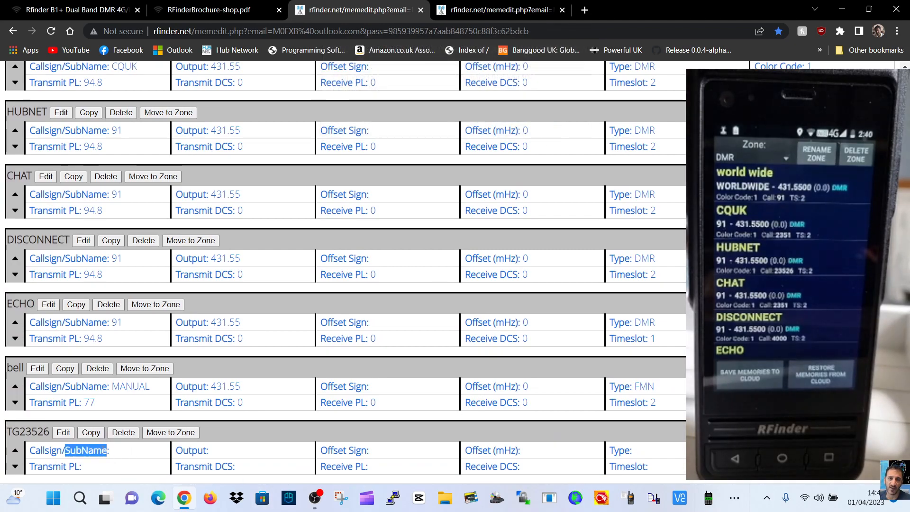
# Open the TG23526 memory for editing and enter HUBNET DMR as its Callsign/SubName.
pyautogui.click(64, 432)
pyautogui.click(81, 460)
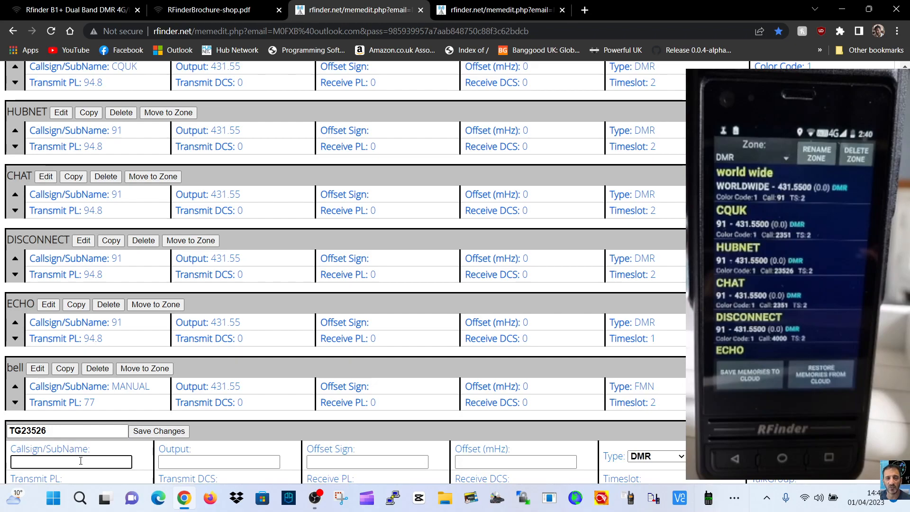
pyautogui.write('HU')
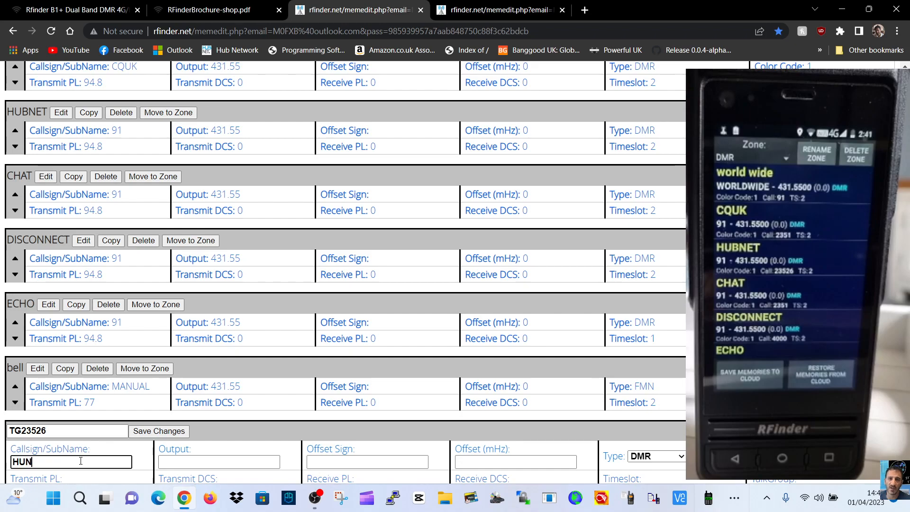
pyautogui.write('BNET ')
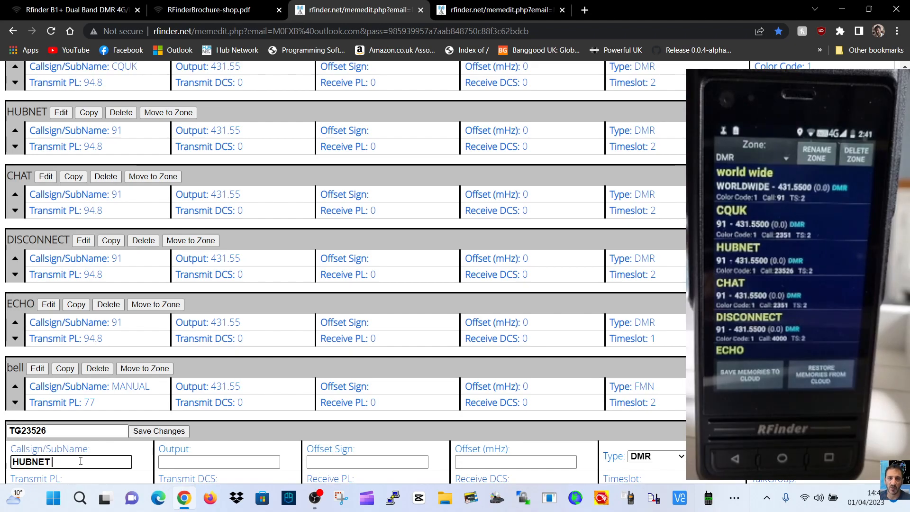
pyautogui.write('DMR')
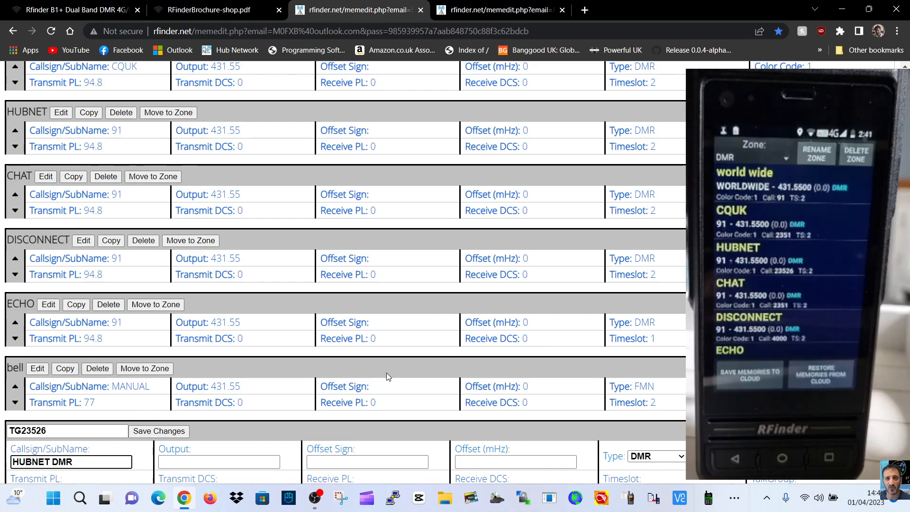
# Set the TG23526 memory's timeslot to 1 and its output frequency to 431.55, and save the changes.
pyautogui.scroll(-1, 640, 480)
pyautogui.click(805, 436)
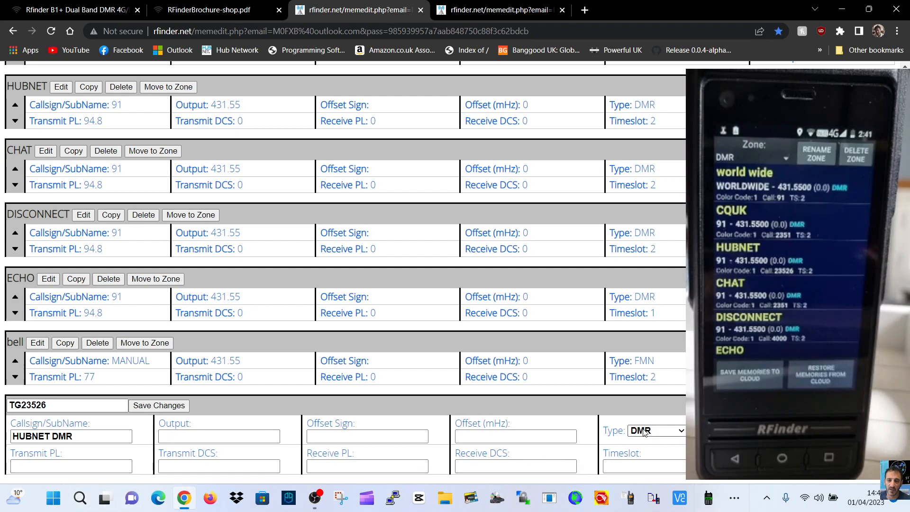
pyautogui.click(653, 465)
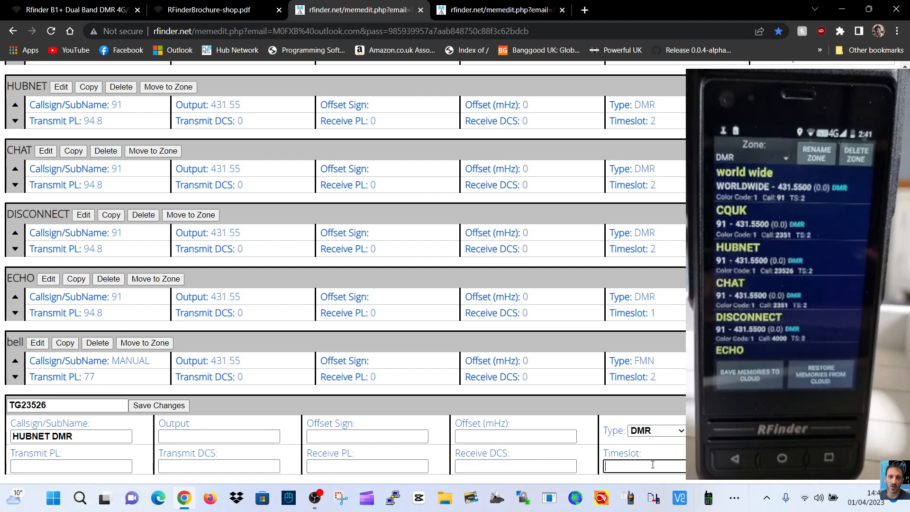
pyautogui.write('2')
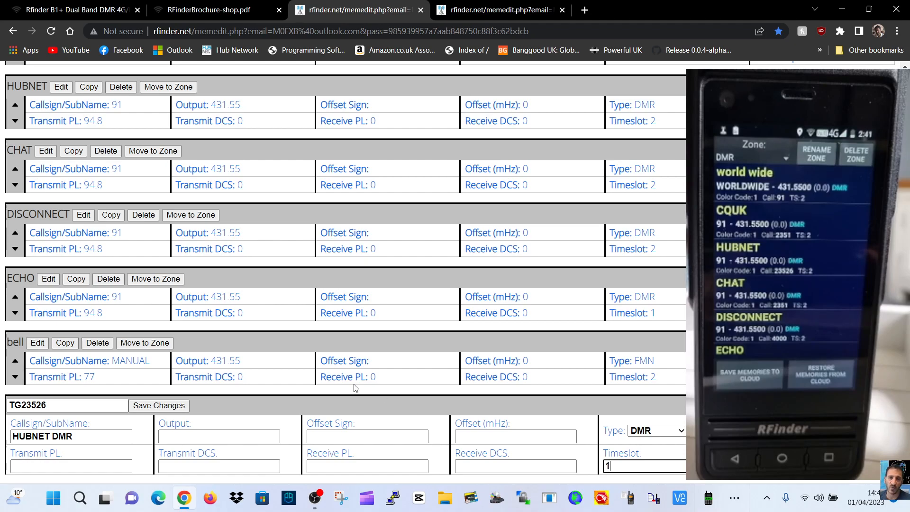
pyautogui.click(215, 433)
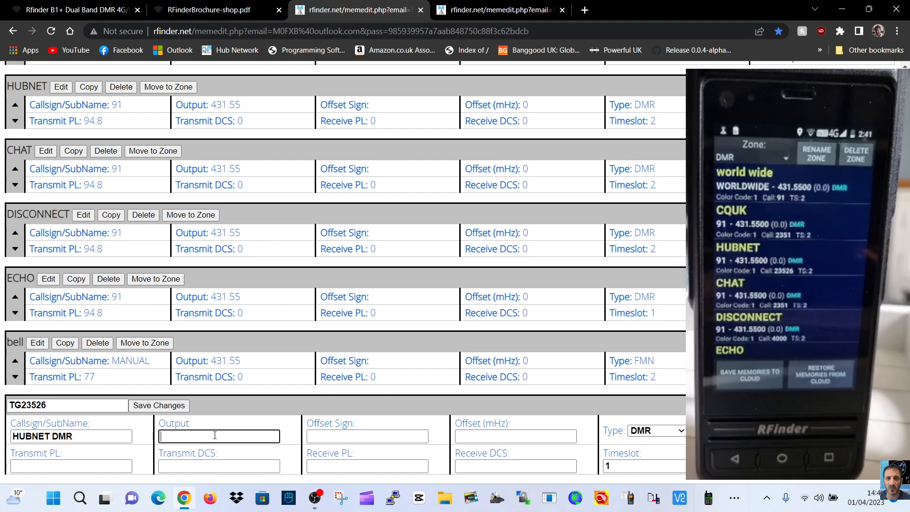
pyautogui.write('431')
pyautogui.click(149, 406)
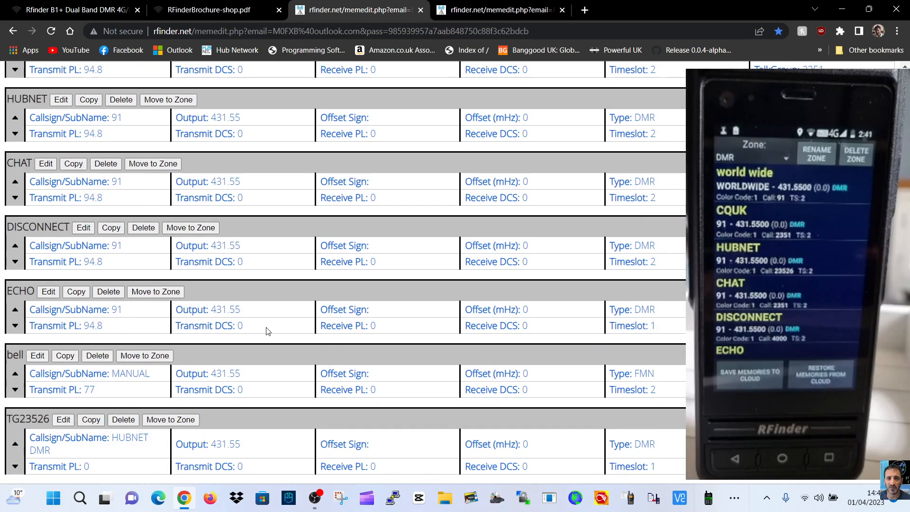
# Create another new memory named gb3wr in the DMR zone.
pyautogui.scroll(5, 268, 327)
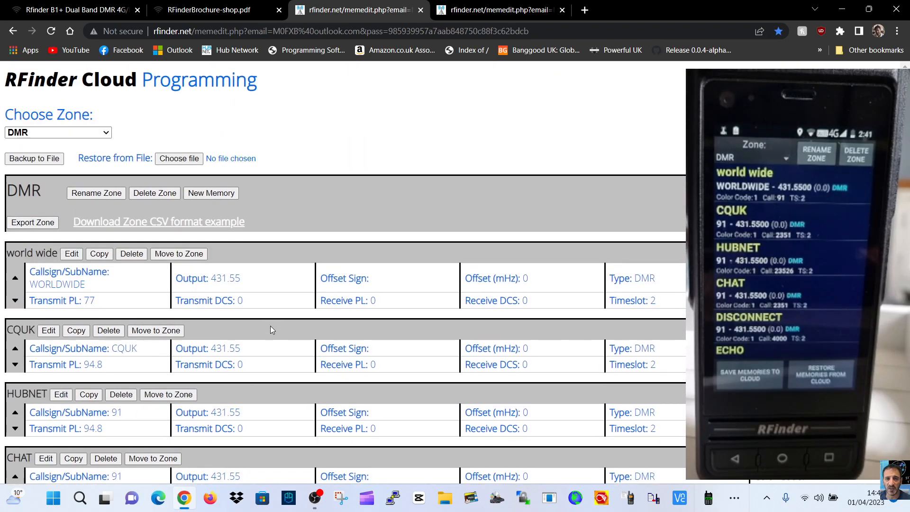
pyautogui.click(224, 196)
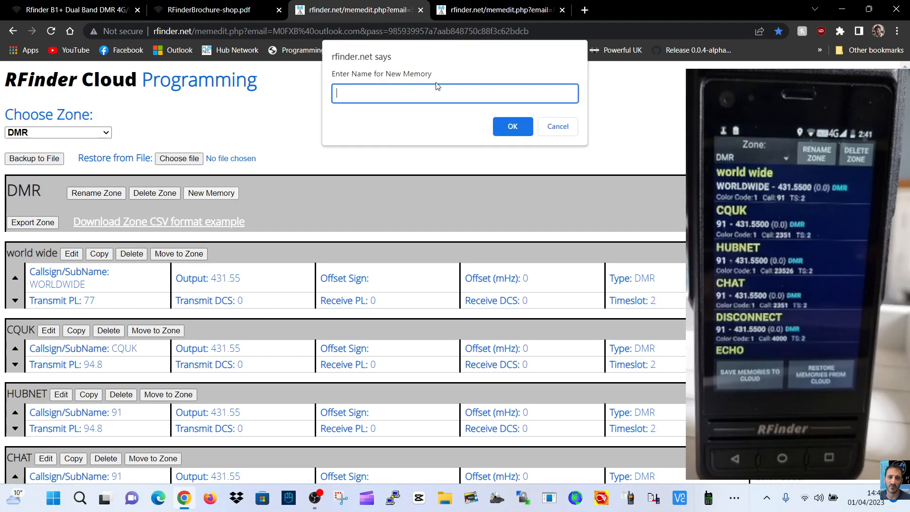
pyautogui.press('capslock')
pyautogui.write('gb')
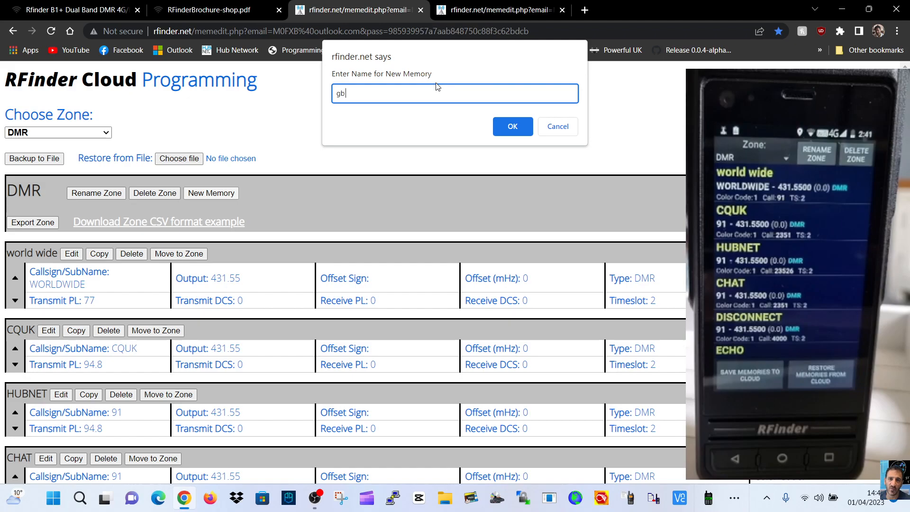
pyautogui.write('3wr')
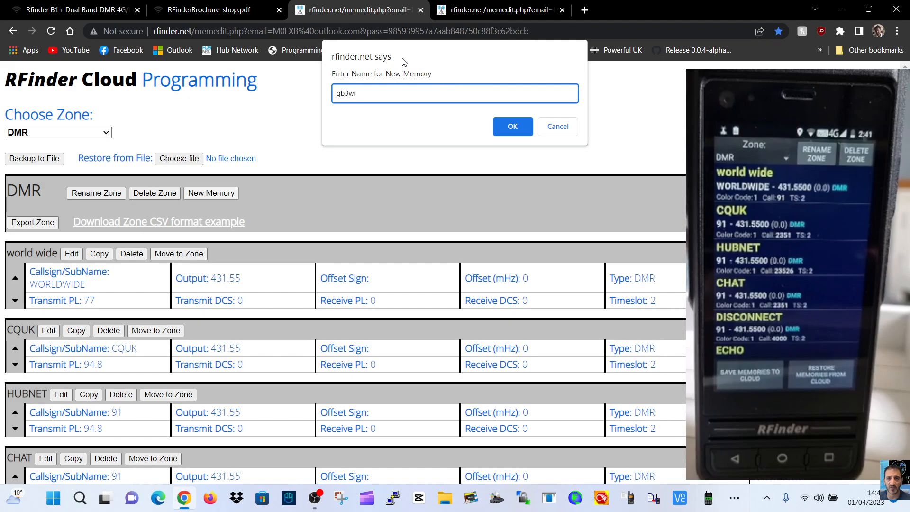
pyautogui.click(514, 130)
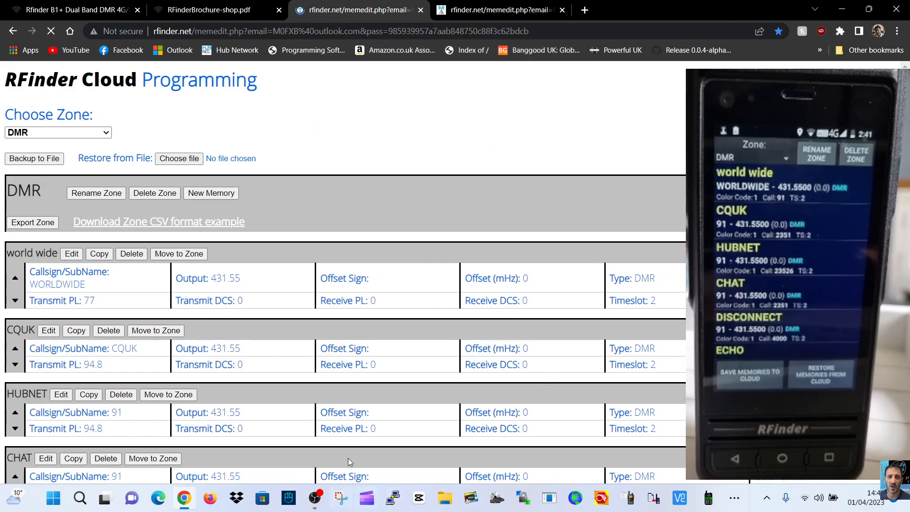
# Edit the gb3wr memory, entering GB3WR as its Callsign/SubName and 145.600 as its output frequency.
pyautogui.scroll(-5, 353, 417)
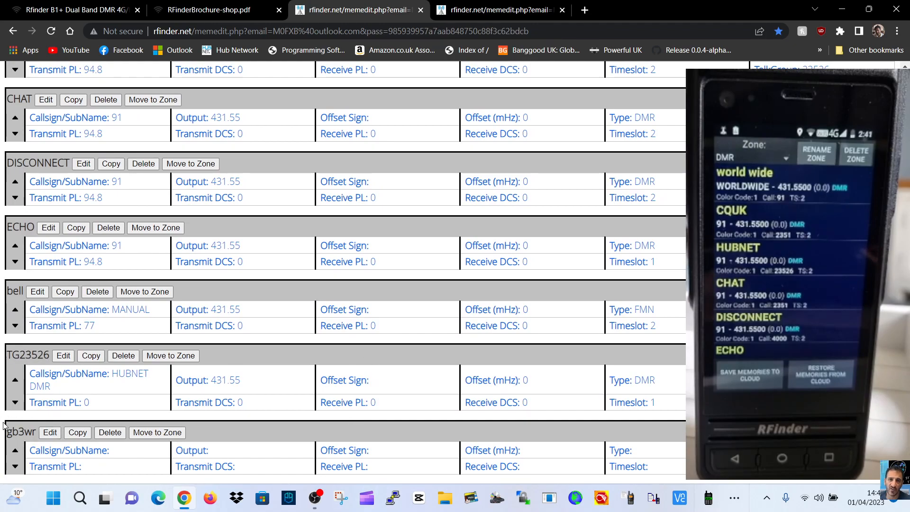
pyautogui.click(50, 432)
pyautogui.click(74, 462)
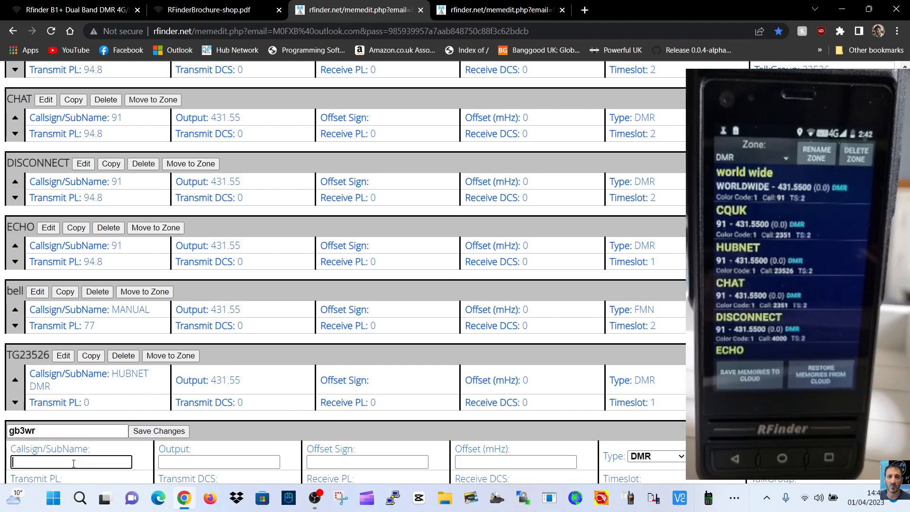
pyautogui.press('capslock')
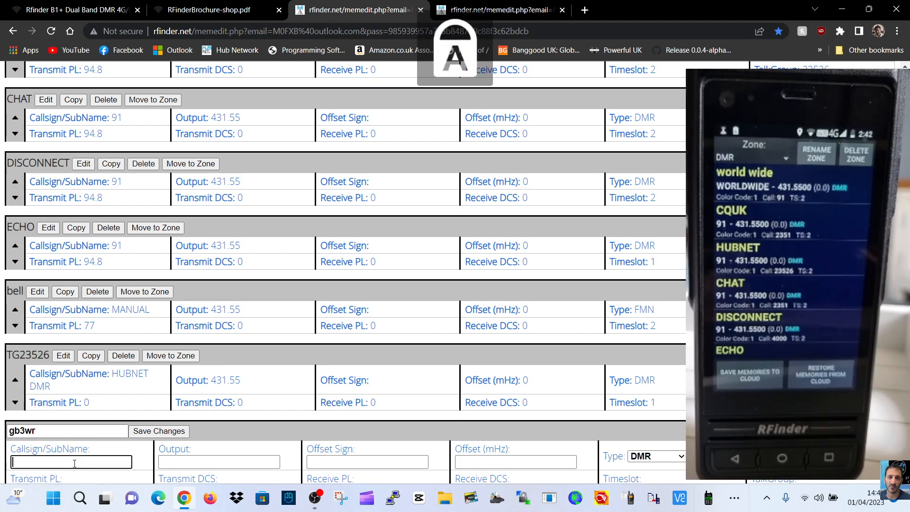
pyautogui.write('GB3WR')
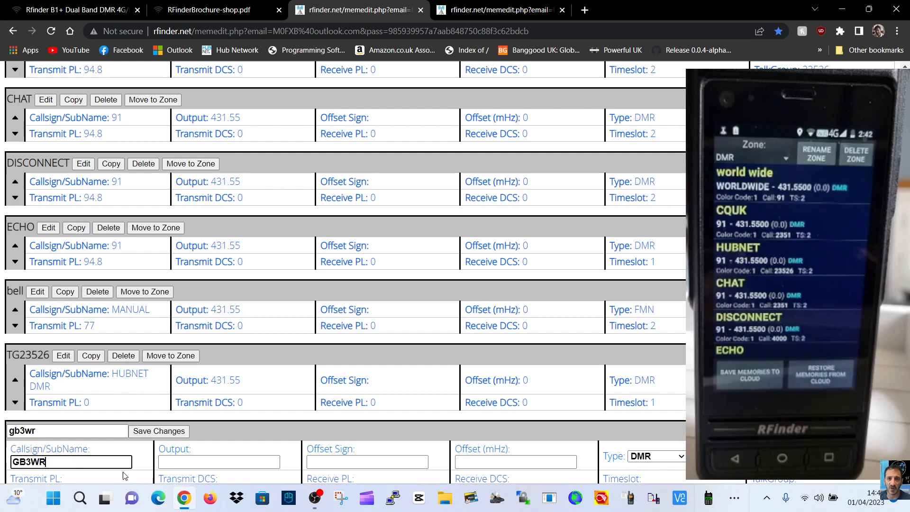
pyautogui.click(177, 460)
pyautogui.write('145.600')
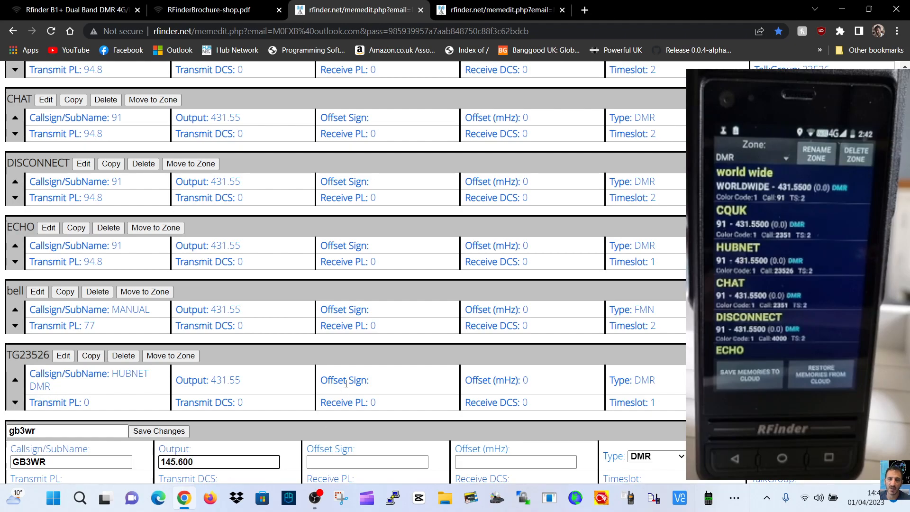
# Set the gb3wr memory's offset sign to - and its offset to 7.6 MHz.
pyautogui.scroll(-1, 392, 397)
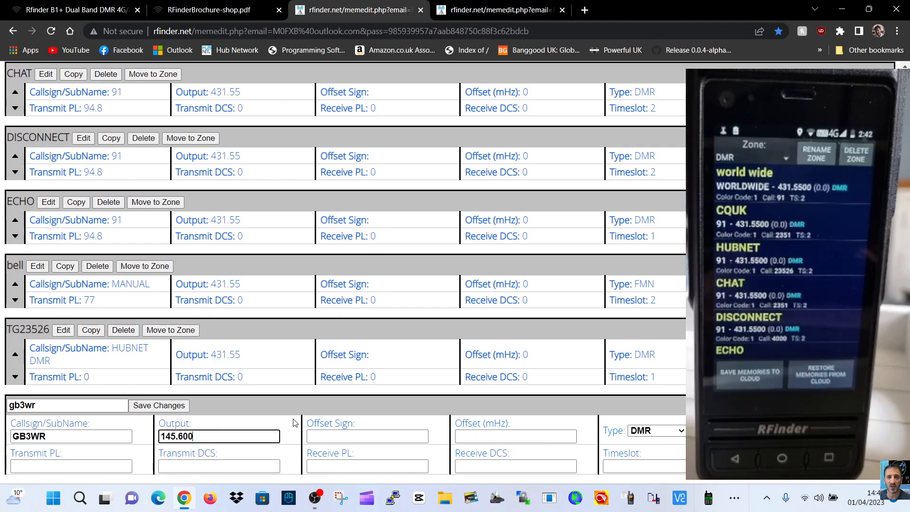
pyautogui.press('F5')
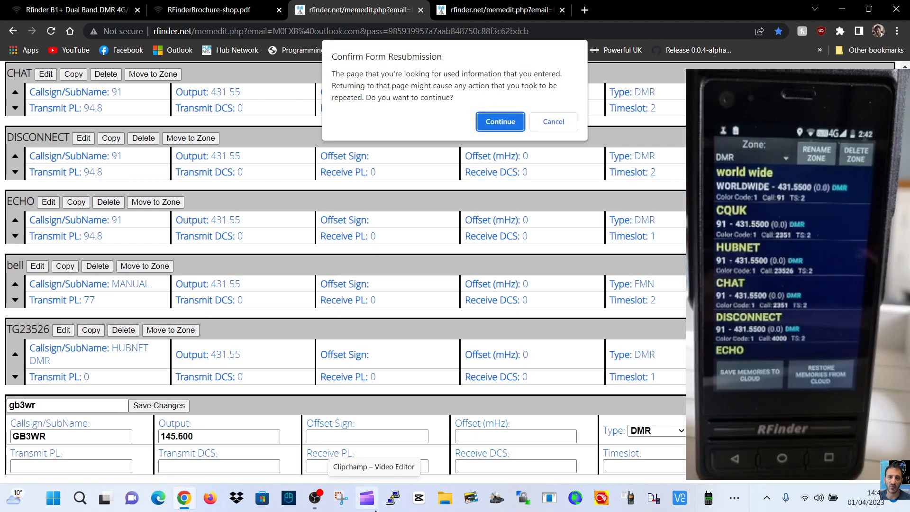
pyautogui.click(552, 122)
pyautogui.click(328, 437)
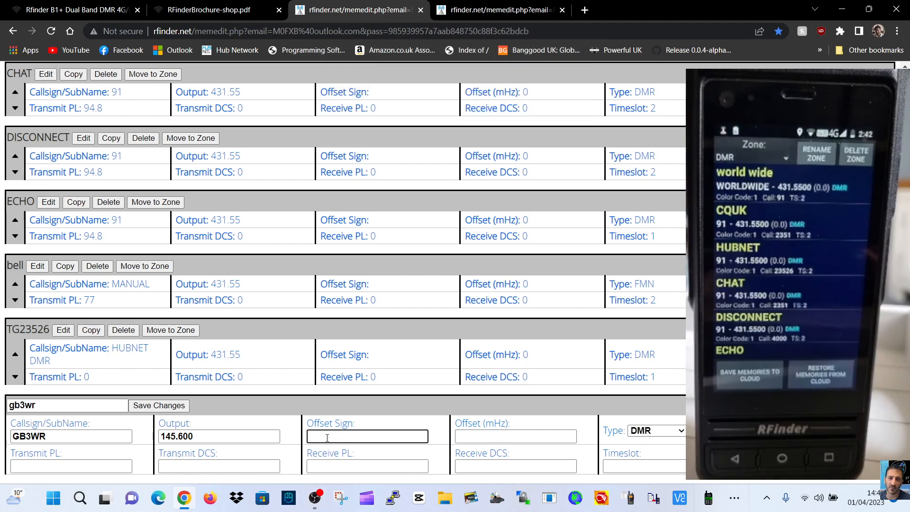
pyautogui.click(468, 438)
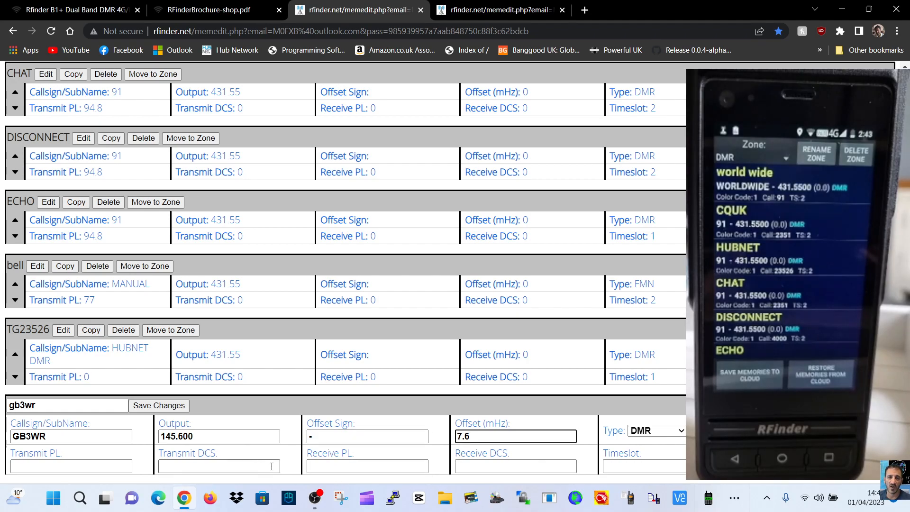
# Set the gb3wr memory's Transmit PL to 94.8 and its type to FM, and save the changes.
pyautogui.click(71, 467)
pyautogui.press('F5')
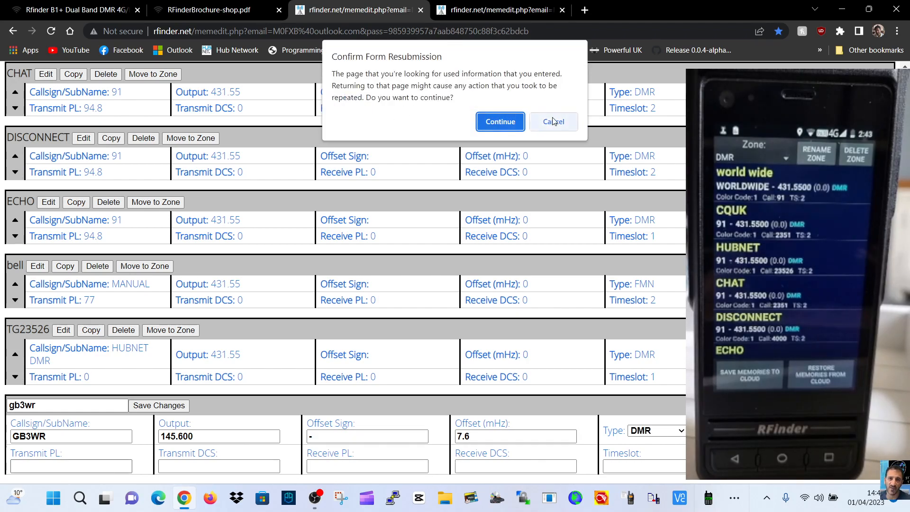
pyautogui.click(554, 122)
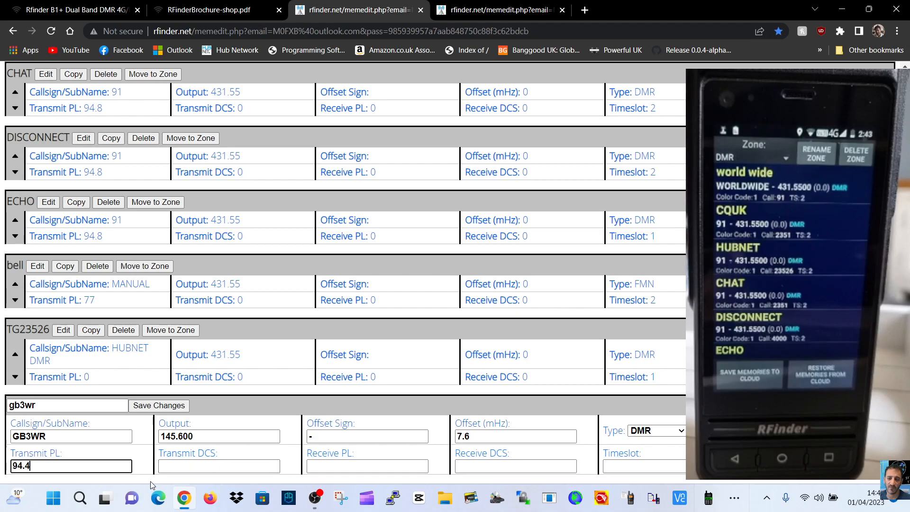
pyautogui.write('8')
pyautogui.click(681, 431)
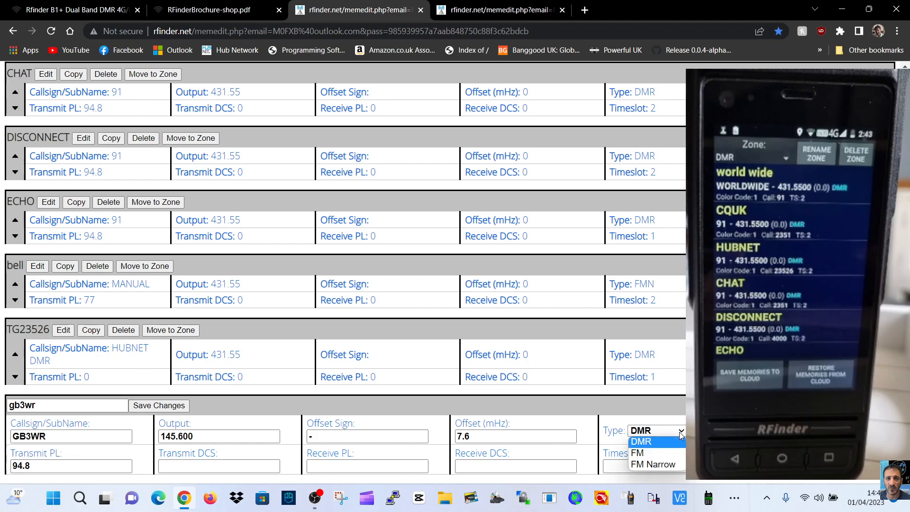
pyautogui.click(653, 452)
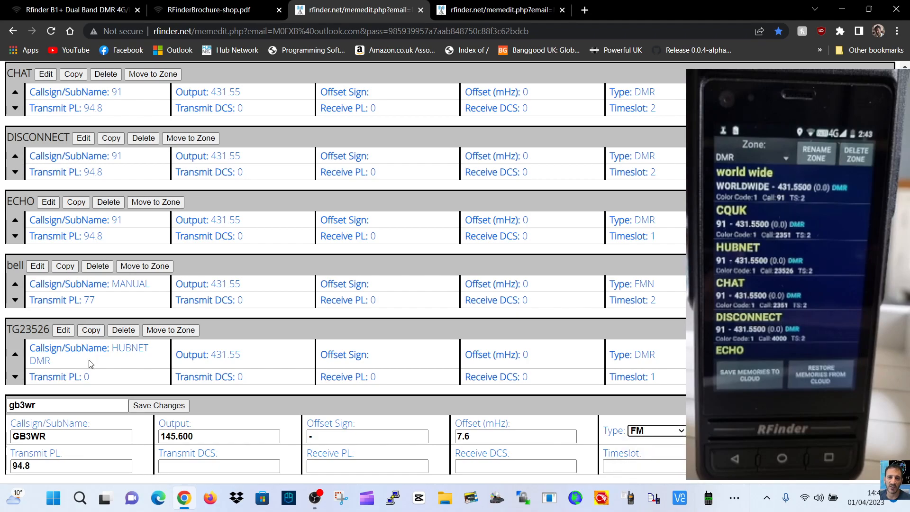
pyautogui.click(138, 406)
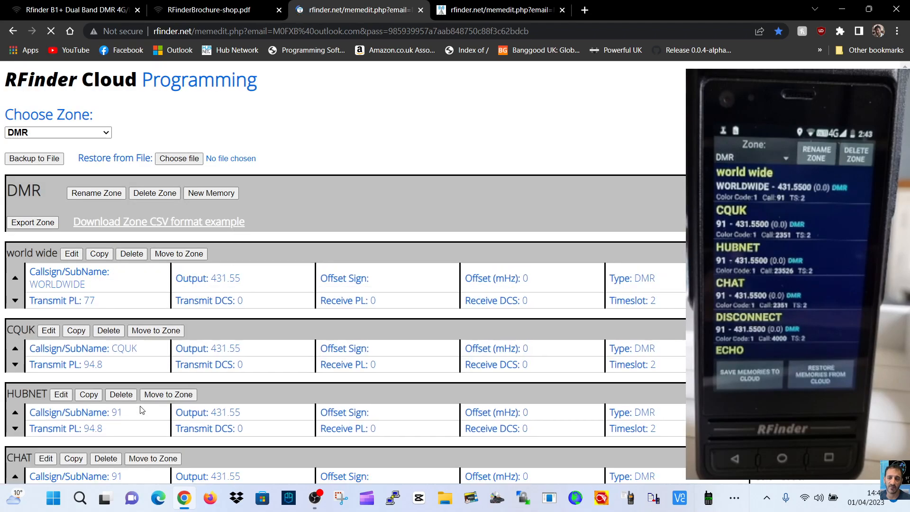
# Back up the programmed memories to a file.
pyautogui.scroll(-5, 389, 325)
pyautogui.scroll(5, 396, 327)
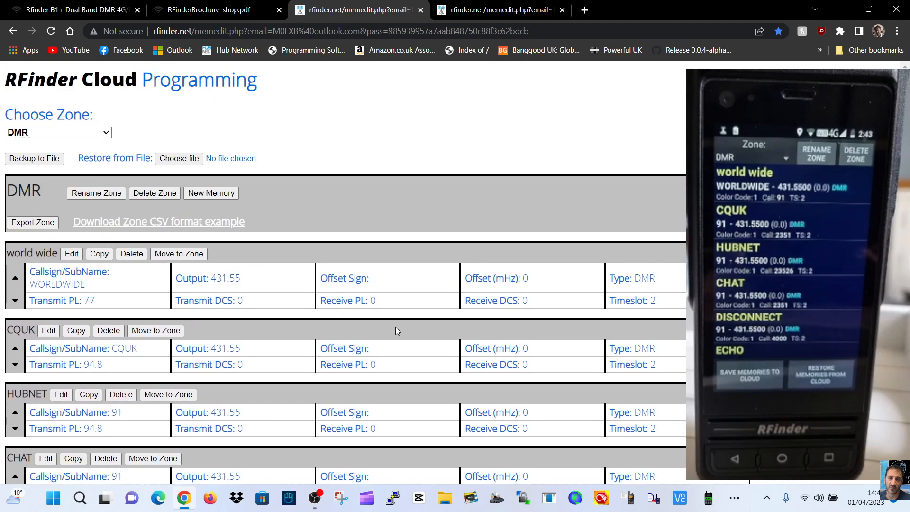
pyautogui.scroll(-1, 395, 327)
pyautogui.scroll(-2, 218, 269)
pyautogui.scroll(3, 244, 285)
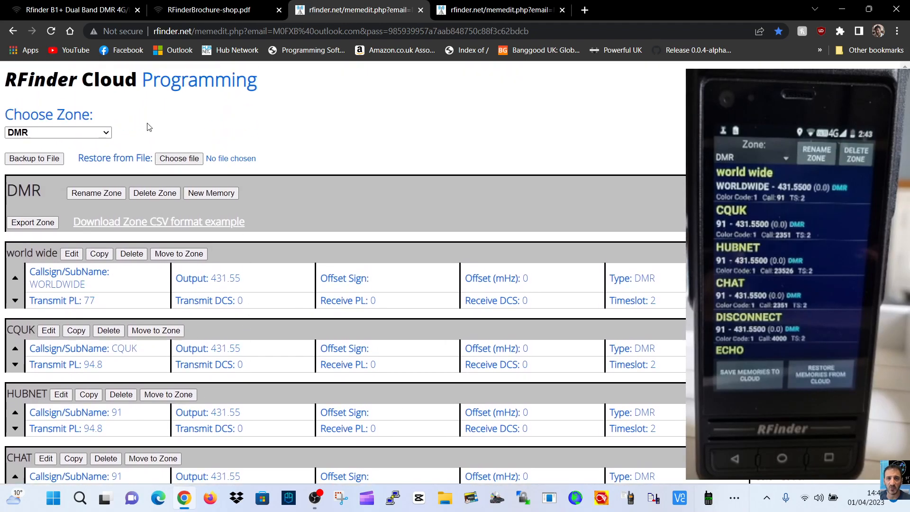
pyautogui.click(33, 159)
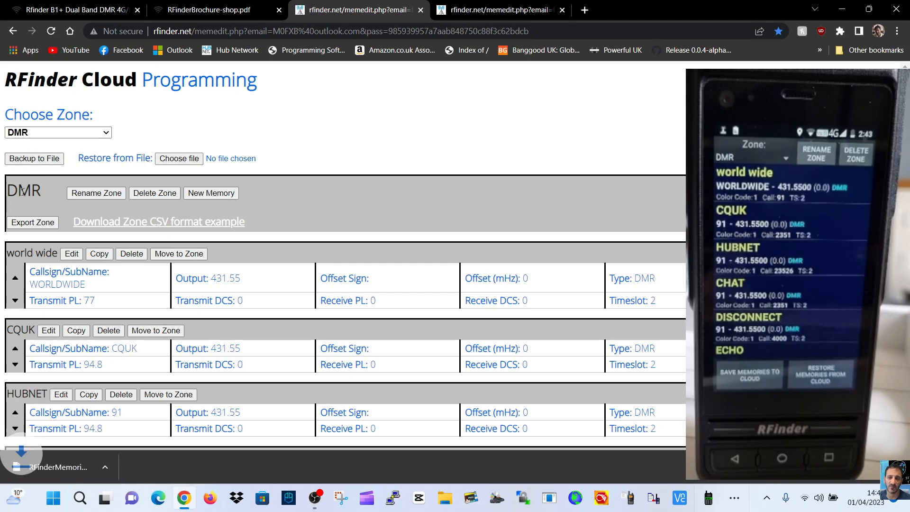
# View the backup files available for restoring memories, and close the file chooser without selecting one.
pyautogui.click(187, 161)
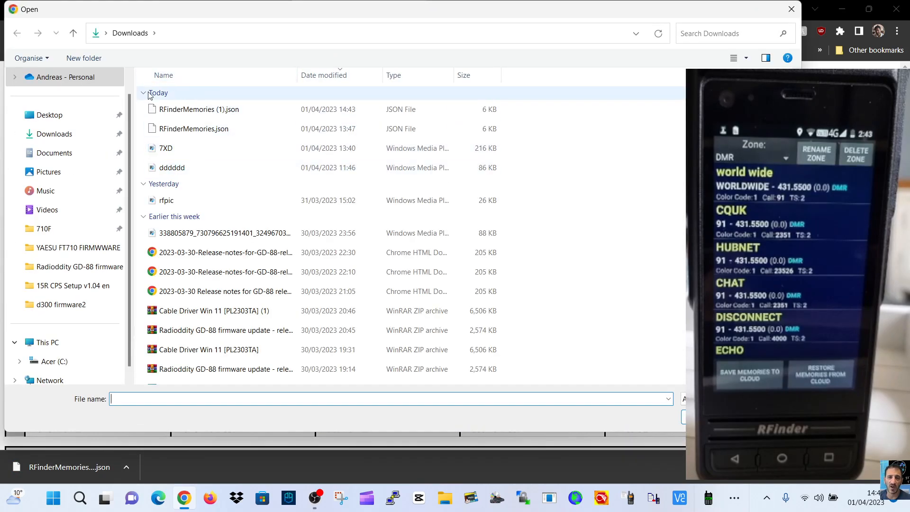
pyautogui.click(792, 10)
pyautogui.scroll(-3, 264, 267)
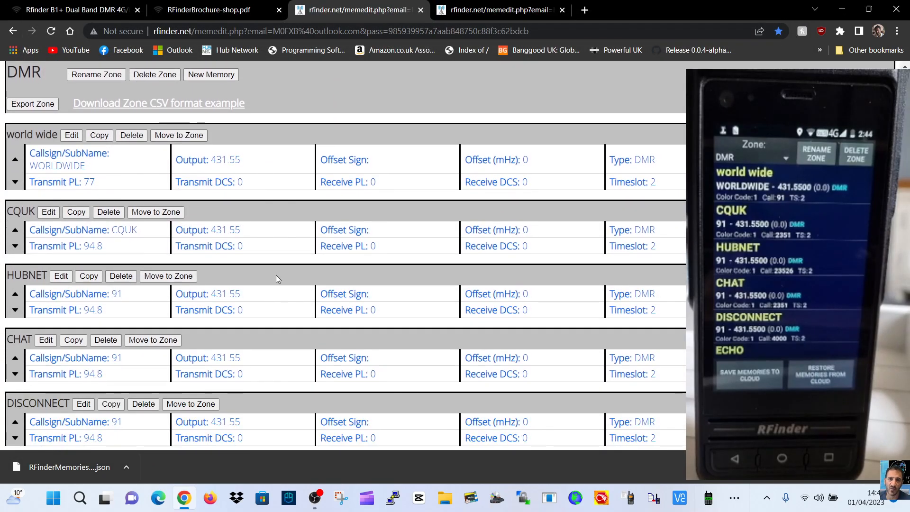
pyautogui.scroll(3, 276, 275)
pyautogui.scroll(-2, 299, 287)
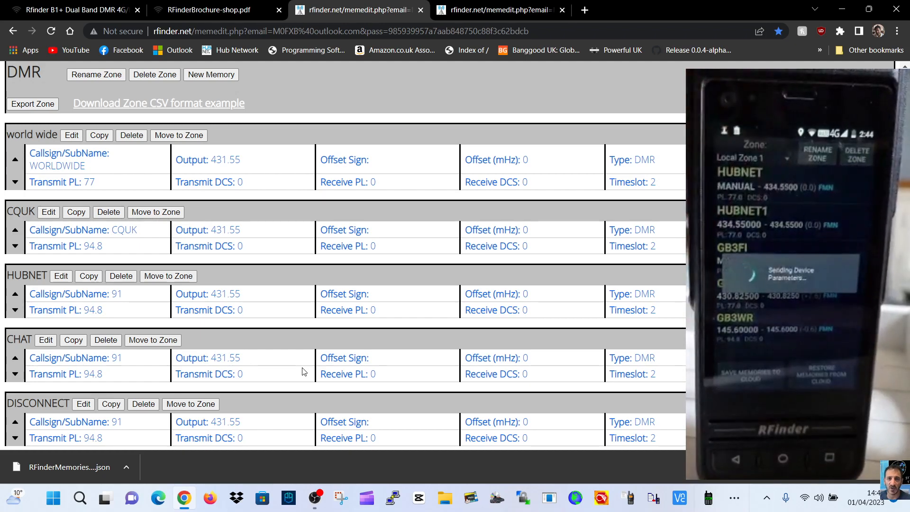
pyautogui.press('F5')
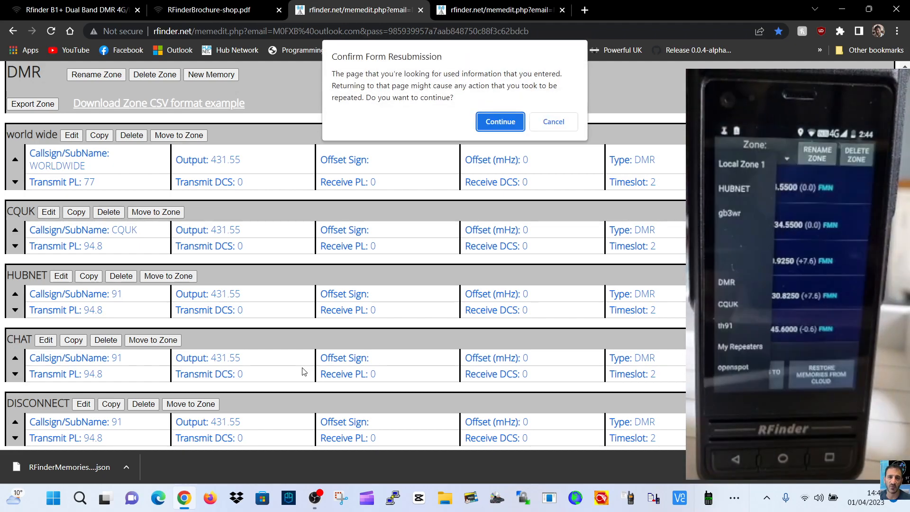
pyautogui.click(570, 124)
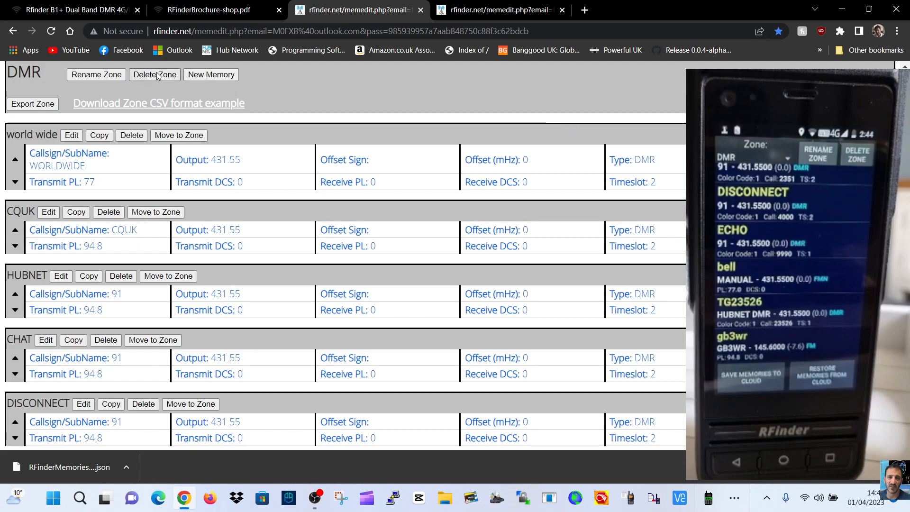
# Download the example file for the zone CSV format, and view its columns in Excel.
pyautogui.click(134, 107)
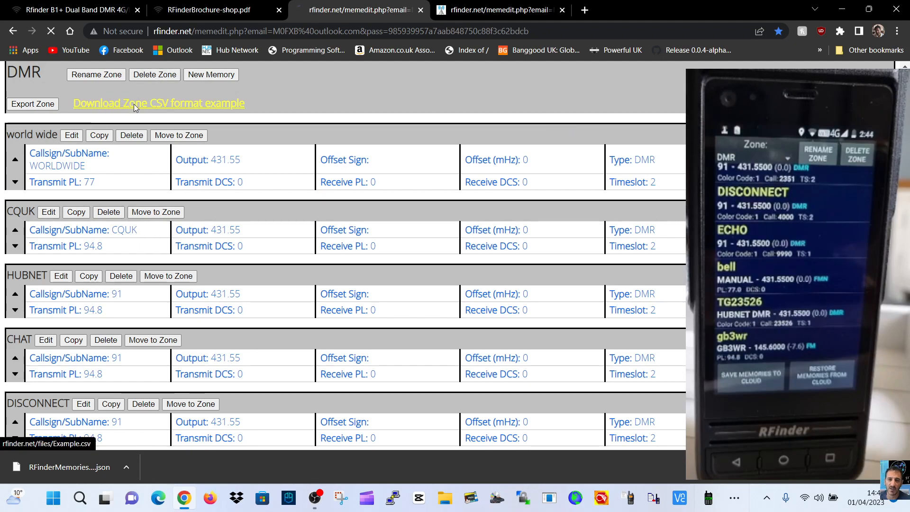
pyautogui.click(54, 474)
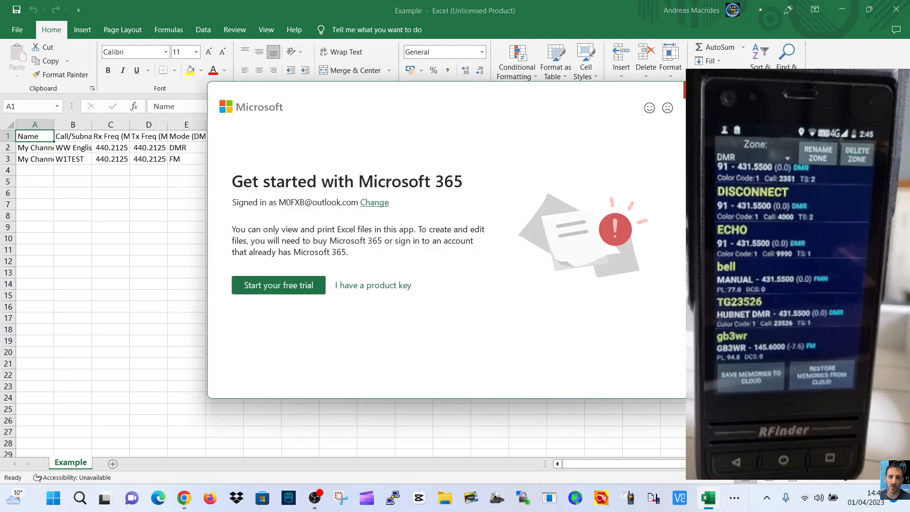
pyautogui.click(692, 90)
pyautogui.click(504, 306)
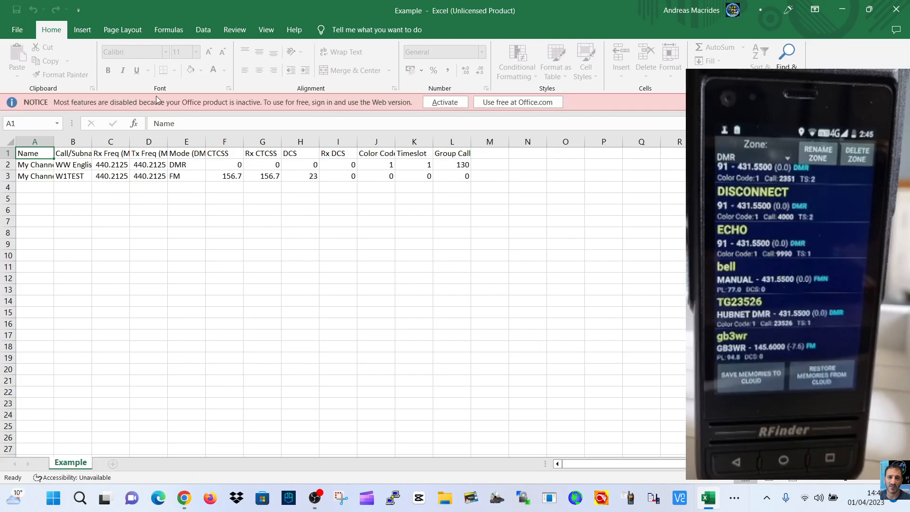
pyautogui.click(885, 11)
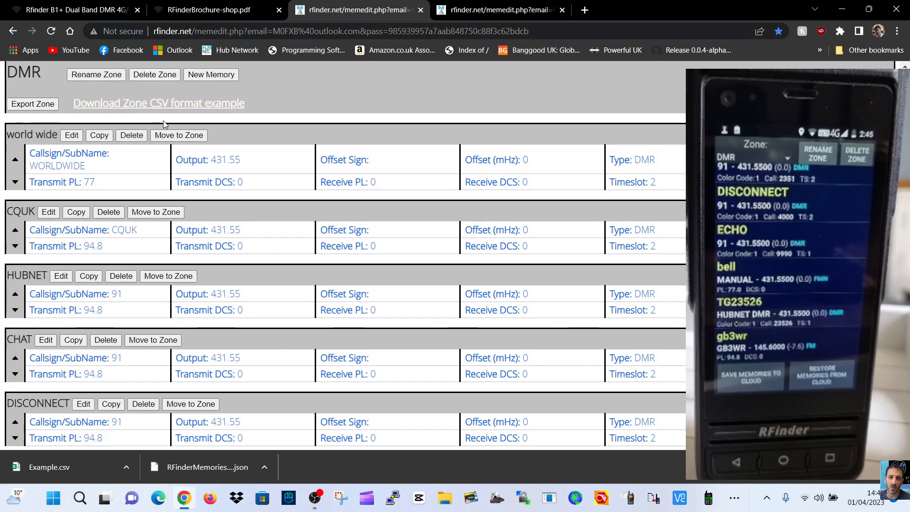
# Export the DMR zone to a CSV file, and view the exported memories in Excel.
pyautogui.click(37, 109)
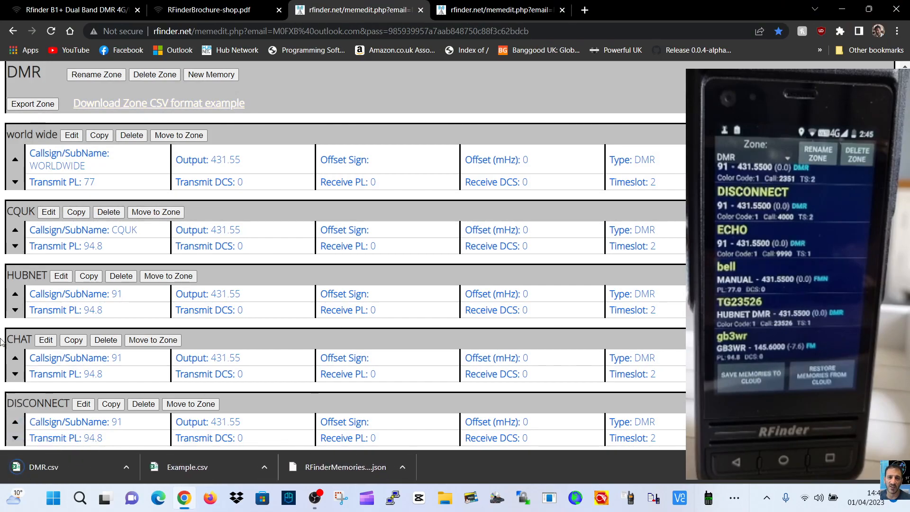
pyautogui.click(55, 462)
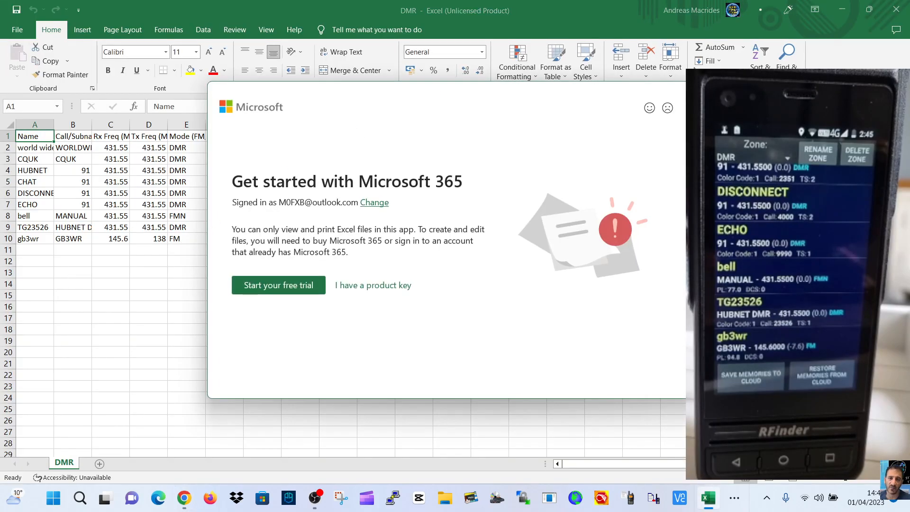
pyautogui.click(693, 90)
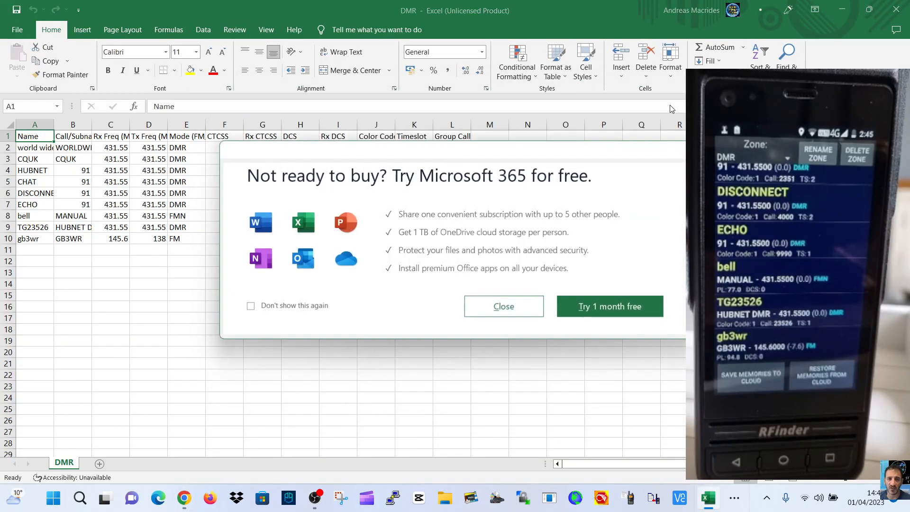
pyautogui.click(511, 314)
pyautogui.click(842, 10)
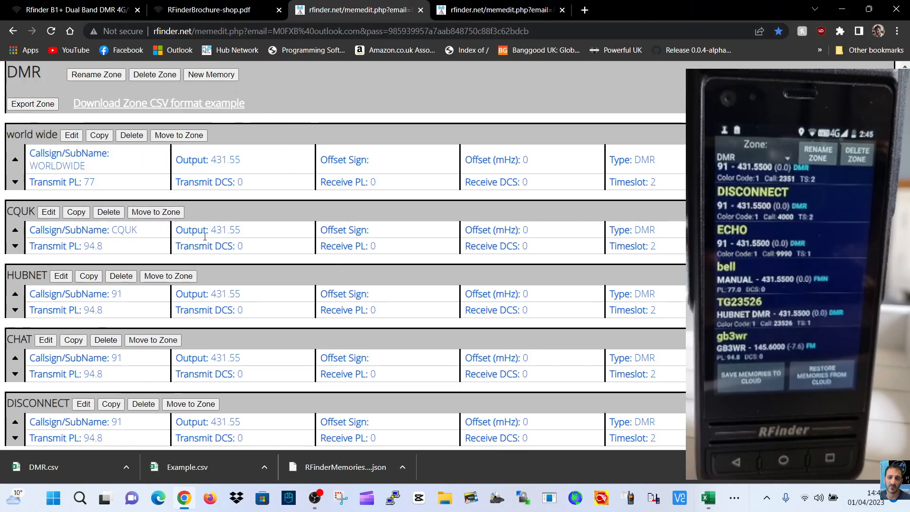
# View the zones the CQUK memory can be moved to without selecting one, and try copying that memory.
pyautogui.click(154, 213)
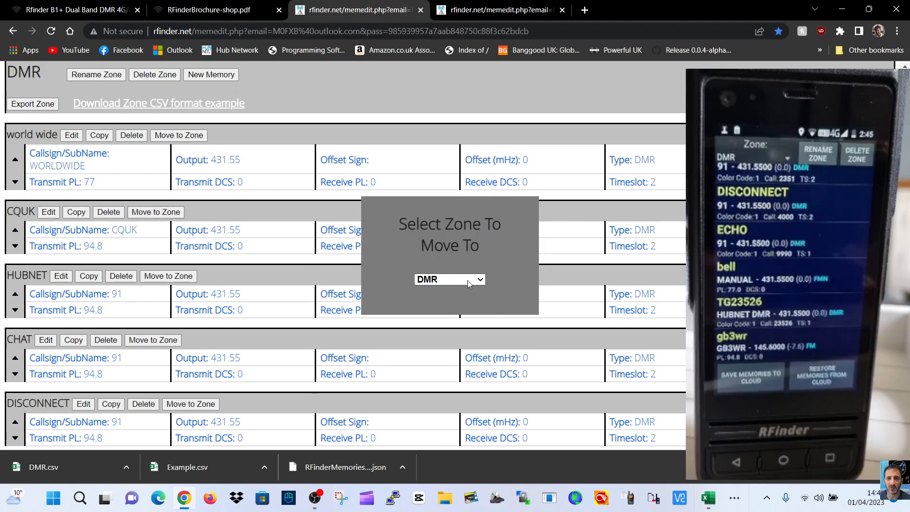
pyautogui.click(479, 282)
pyautogui.click(480, 283)
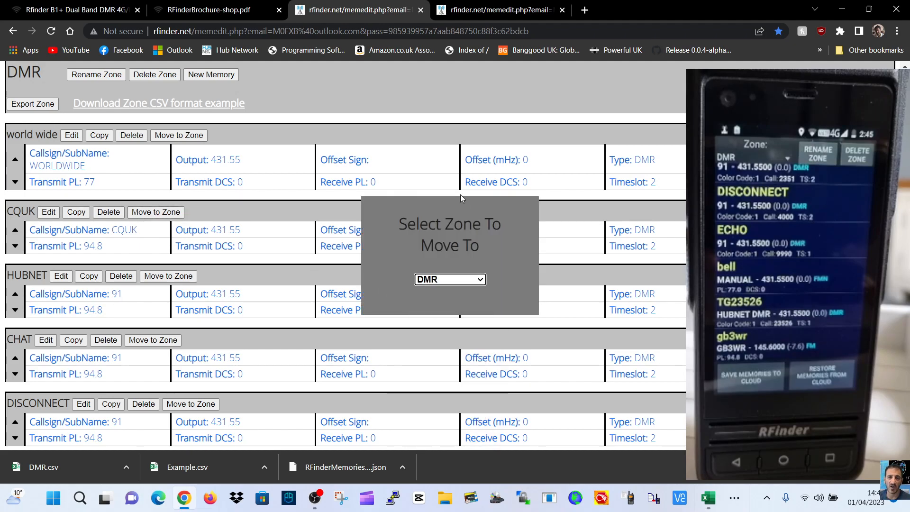
pyautogui.moveTo(419, 198); pyautogui.dragTo(463, 261)
pyautogui.click(560, 232)
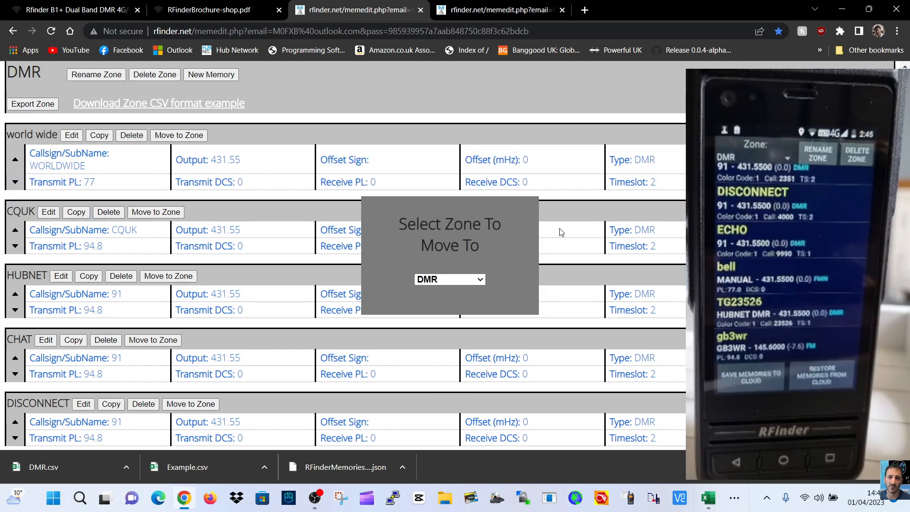
pyautogui.click(482, 279)
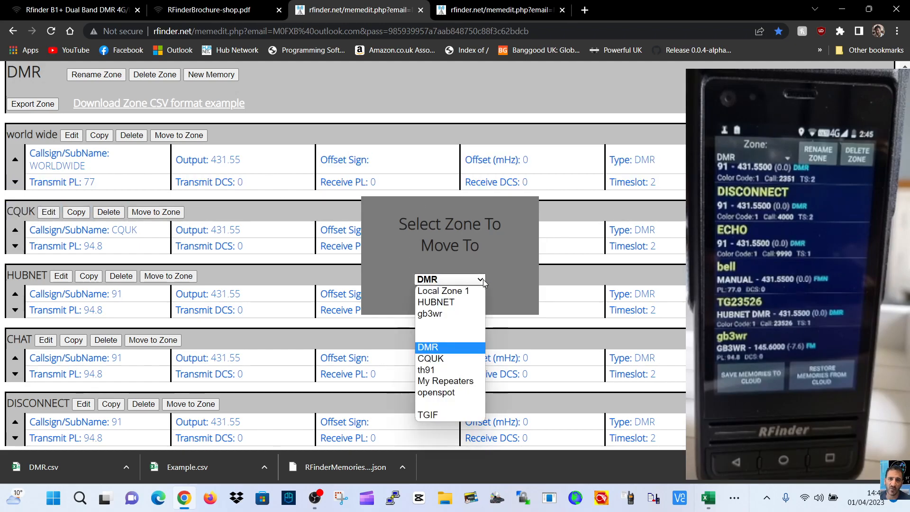
pyautogui.click(482, 279)
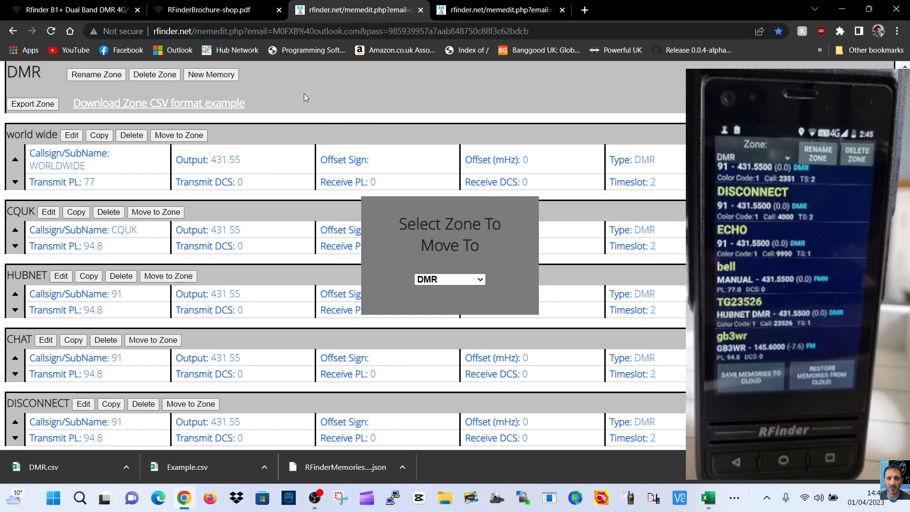
pyautogui.scroll(-4, 204, 355)
pyautogui.scroll(5, 206, 357)
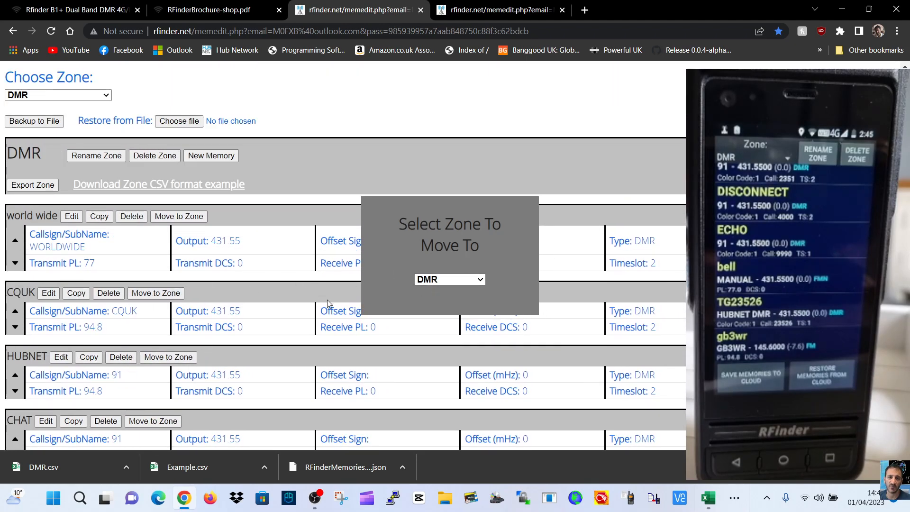
pyautogui.click(75, 294)
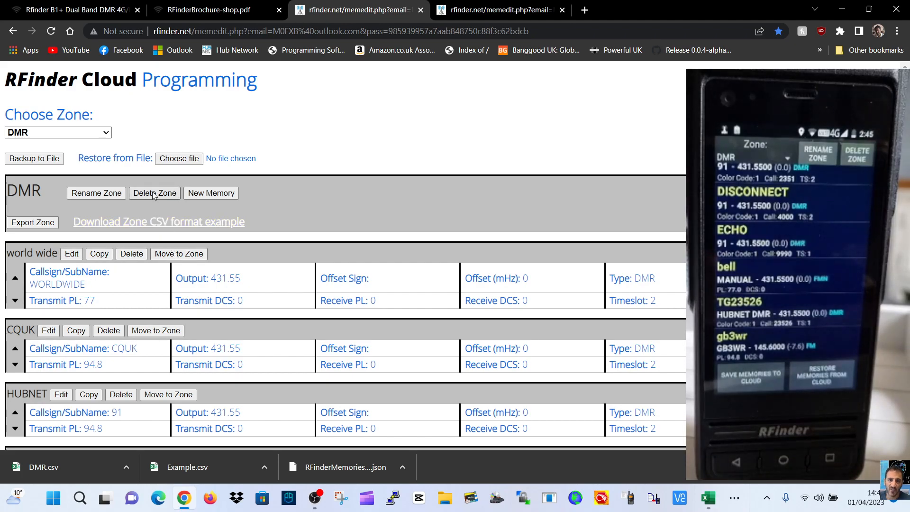
# View the DMR zone's rename prompt and the zone list without changing the zone's name or the selected zone.
pyautogui.click(88, 196)
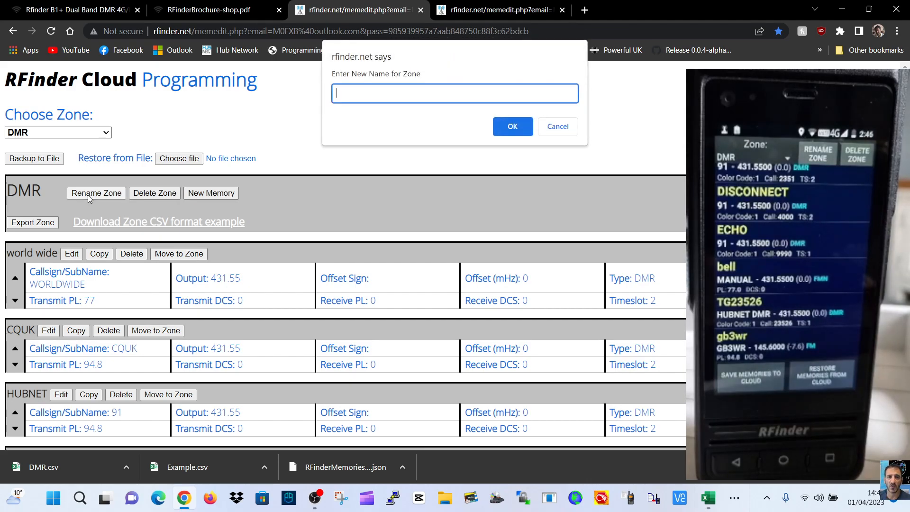
pyautogui.click(561, 130)
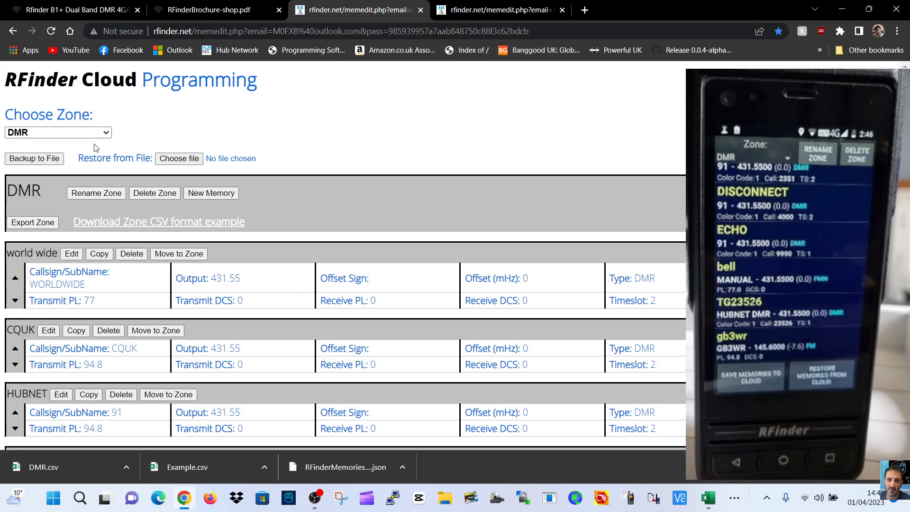
pyautogui.click(106, 135)
pyautogui.click(108, 137)
pyautogui.scroll(-5, 562, 249)
pyautogui.scroll(5, 551, 251)
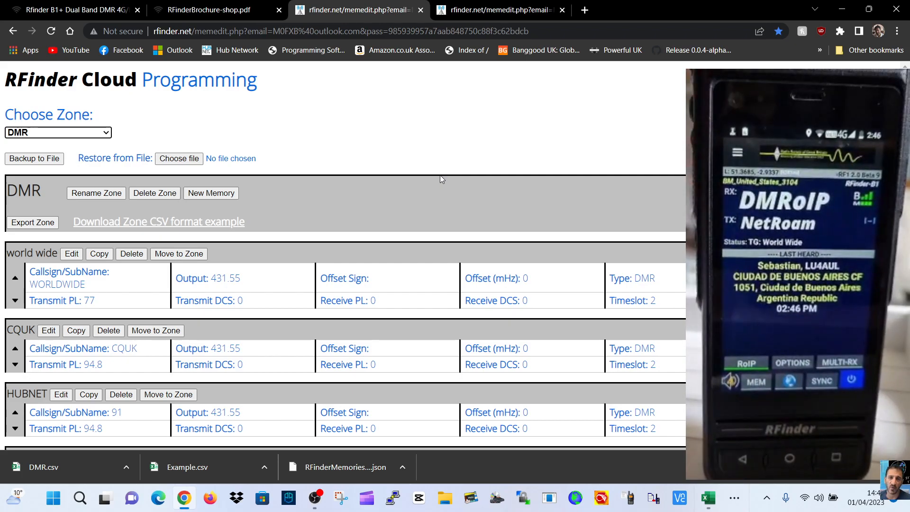
pyautogui.press('F5')
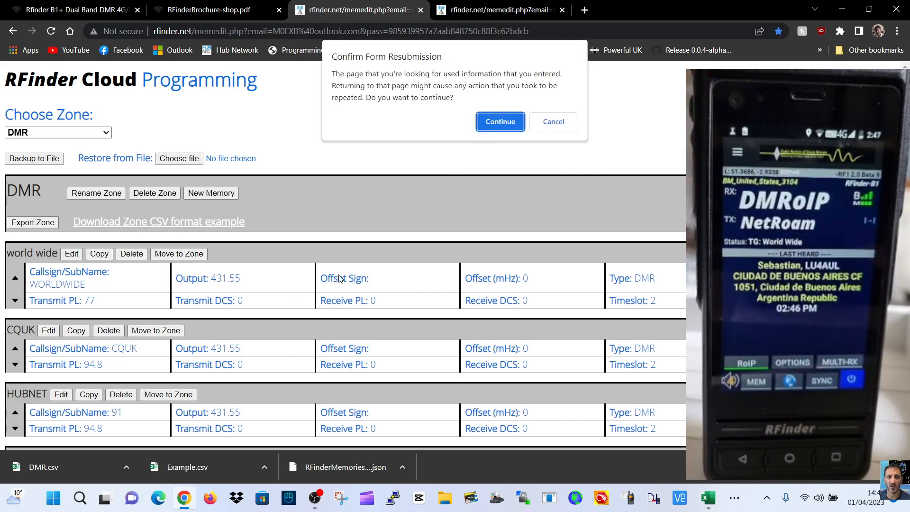
pyautogui.click(553, 122)
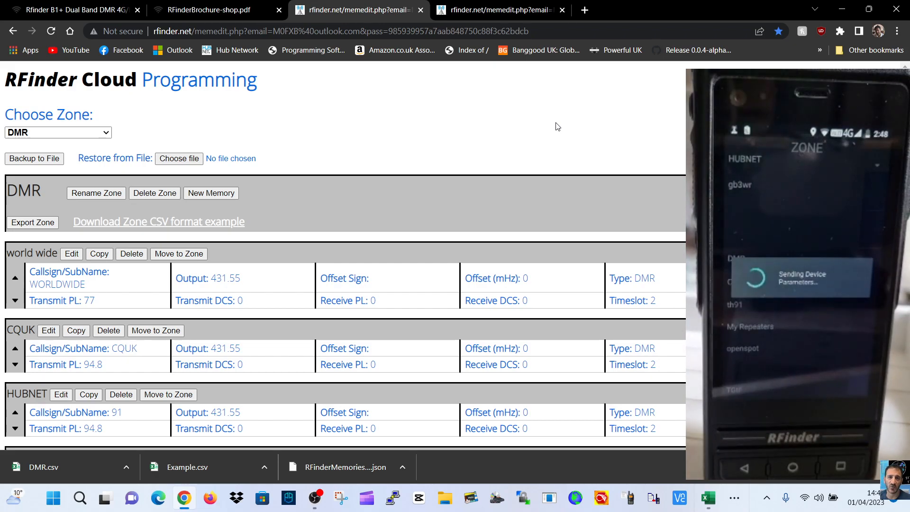
pyautogui.press('F5')
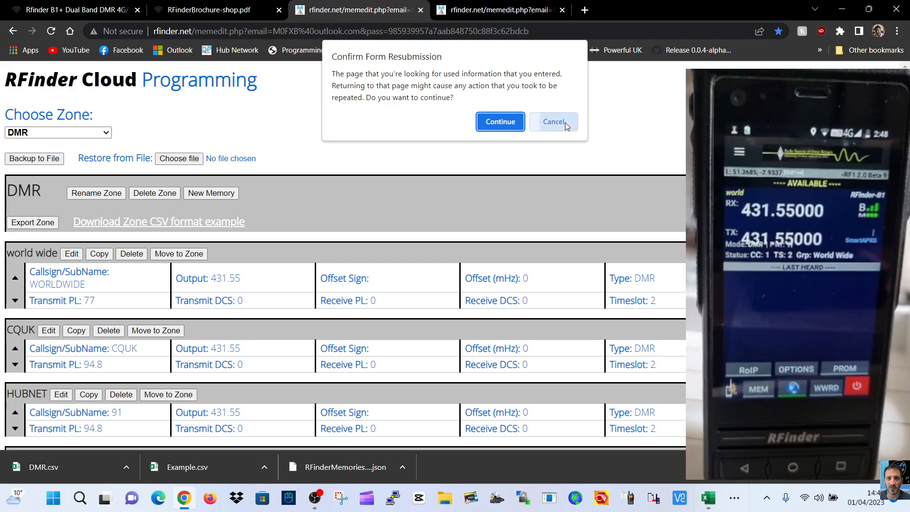
pyautogui.click(560, 123)
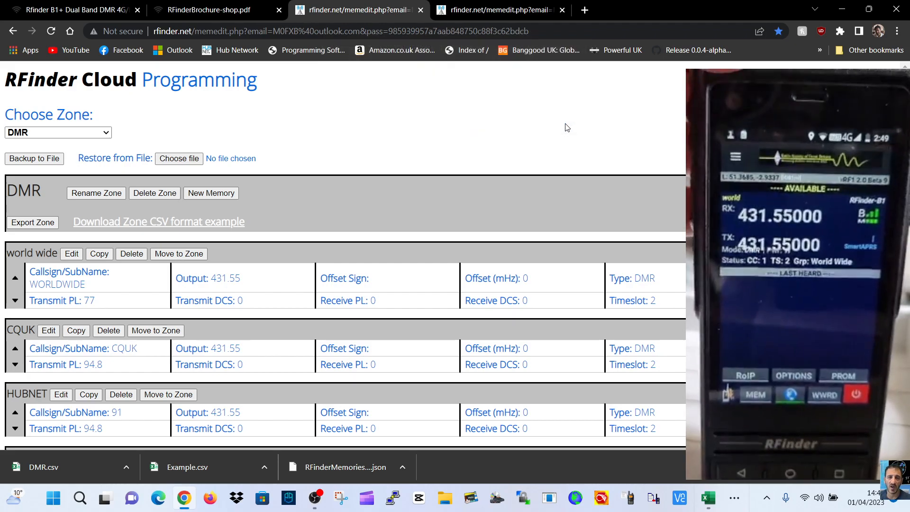